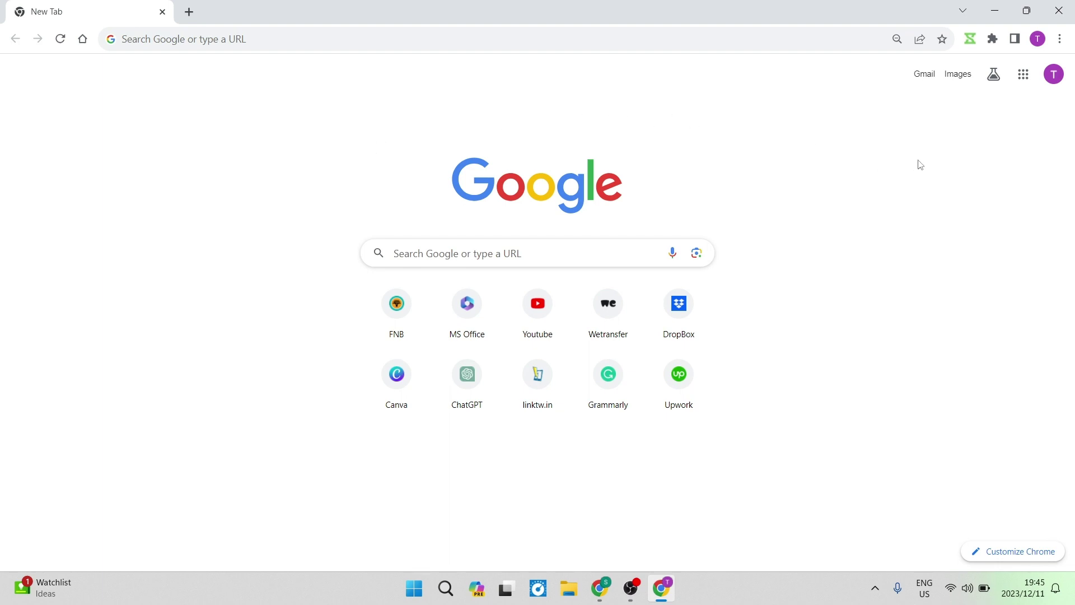
# Close the browser profile menu and choose 'Add another account' from the page's Google account panel.
pyautogui.click(1038, 40)
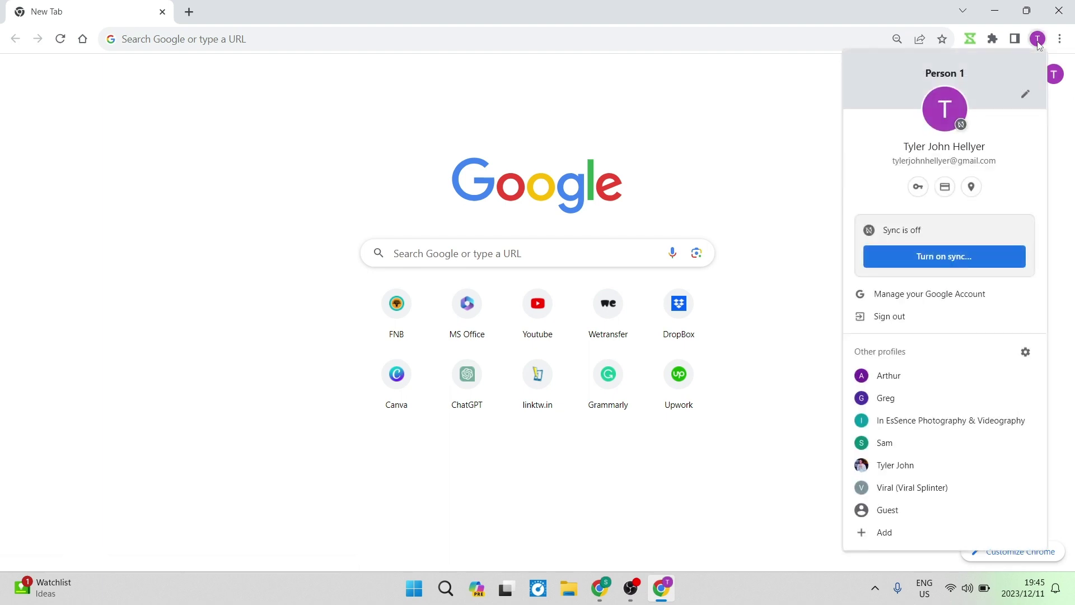
pyautogui.click(1038, 41)
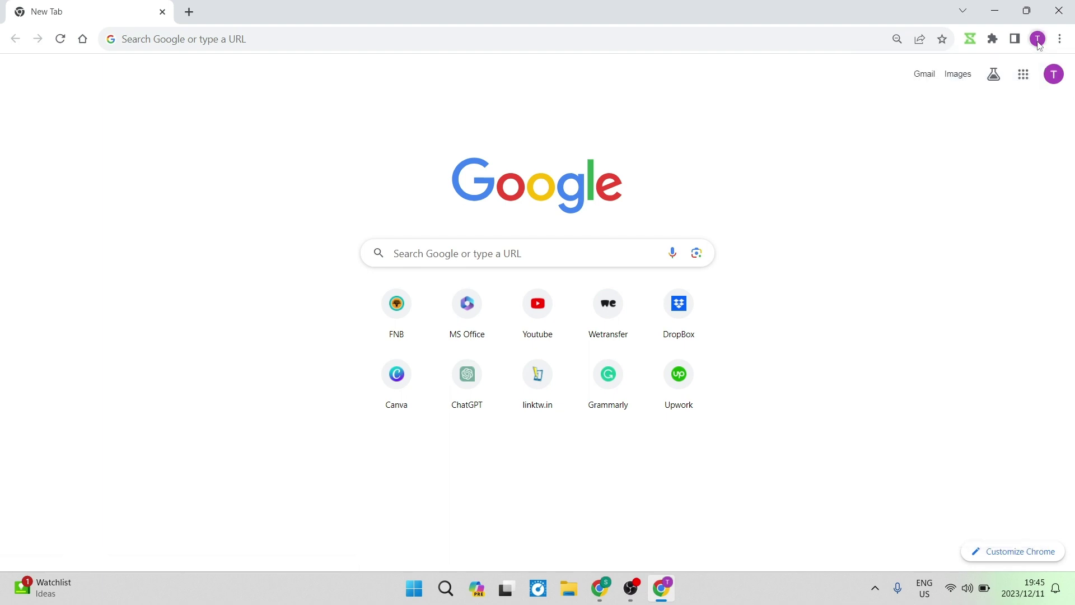
pyautogui.click(1053, 73)
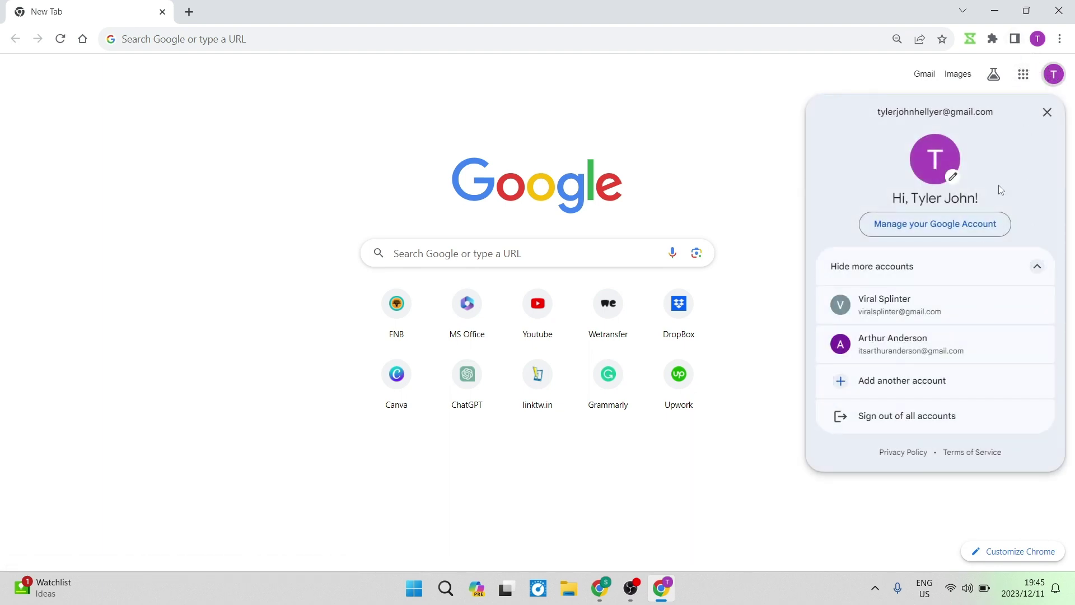
pyautogui.click(1048, 112)
pyautogui.click(1052, 77)
pyautogui.click(987, 266)
pyautogui.click(1038, 266)
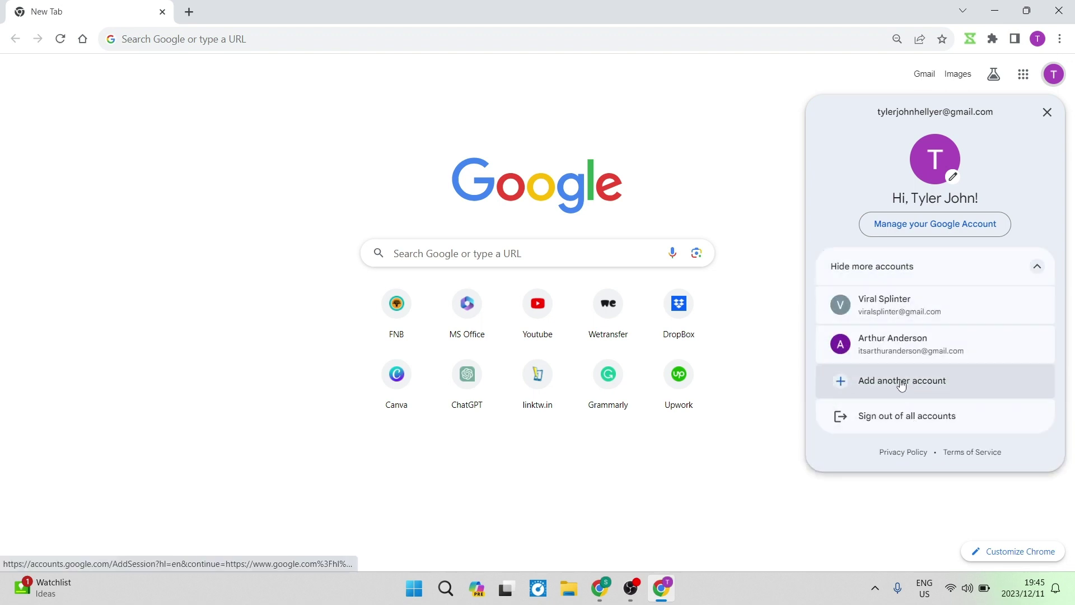
pyautogui.click(901, 386)
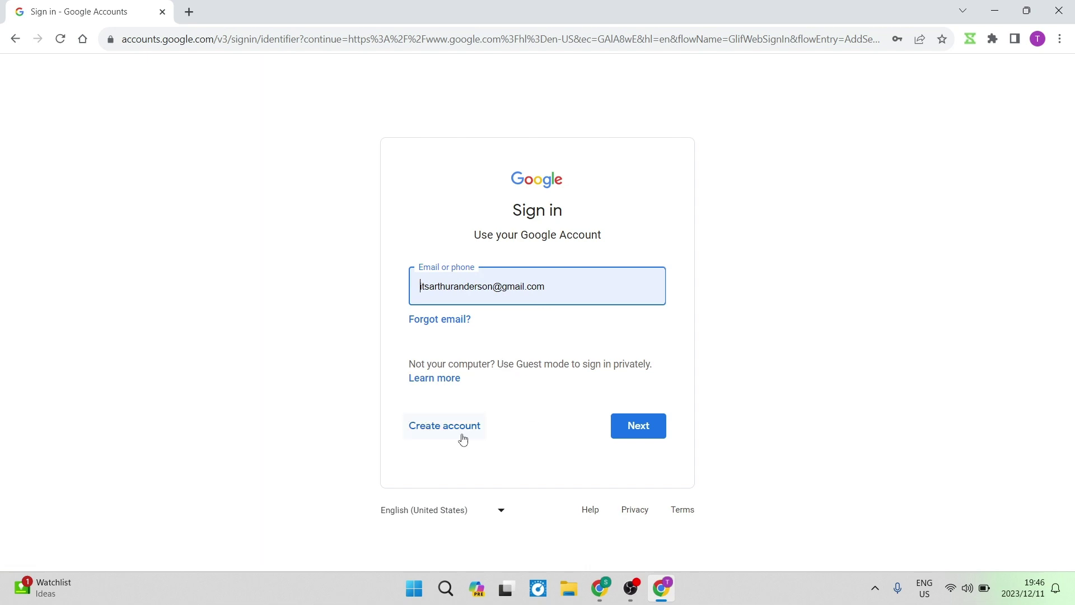
# Dismiss the saved-login suggestions and reveal the Create account options on the sign-in page.
pyautogui.moveTo(565, 288); pyautogui.dragTo(401, 311)
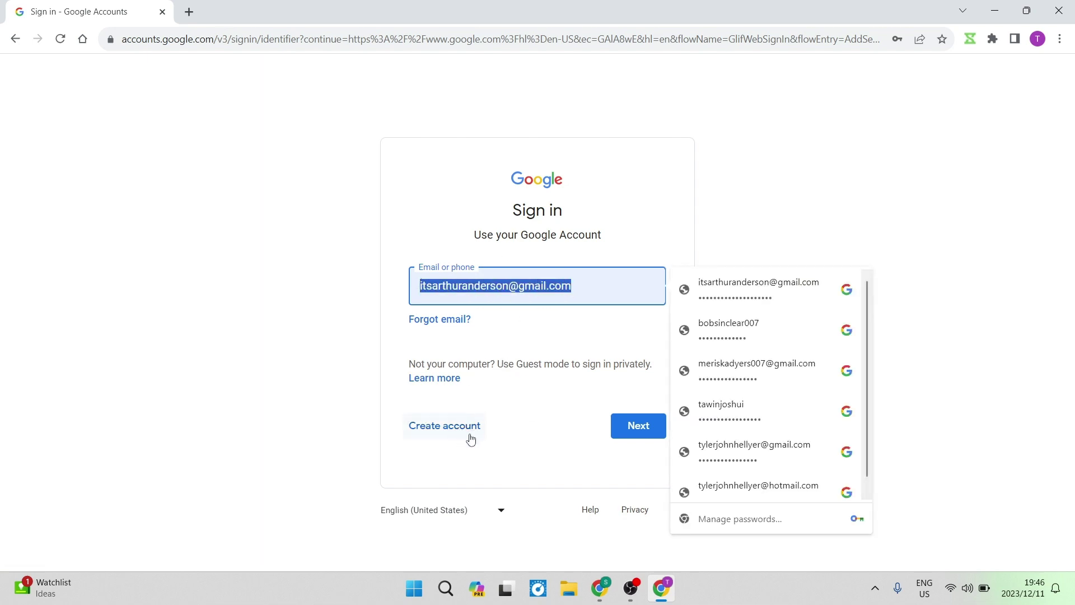
pyautogui.click(498, 436)
pyautogui.click(435, 428)
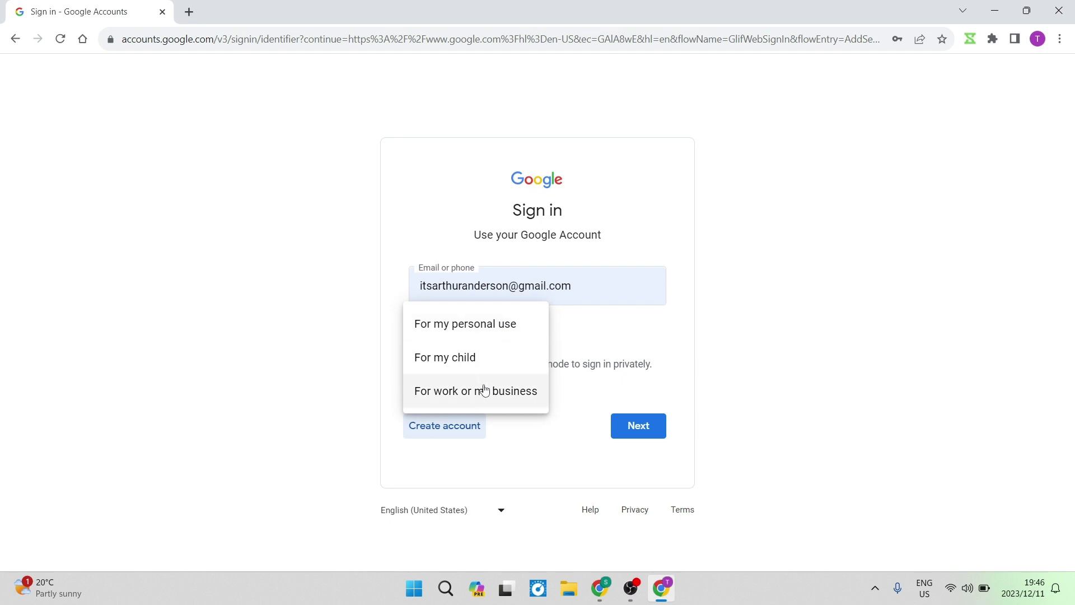
# Choose a personal-use account and submit the new account holder's first and last name.
pyautogui.click(465, 327)
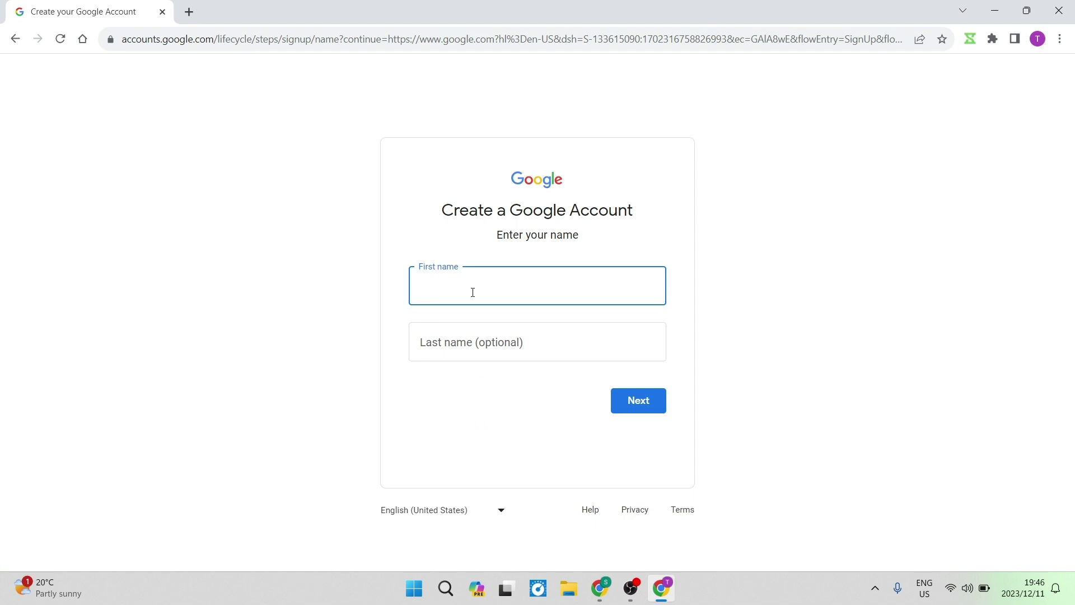
pyautogui.write('Bob')
pyautogui.press('Tab')
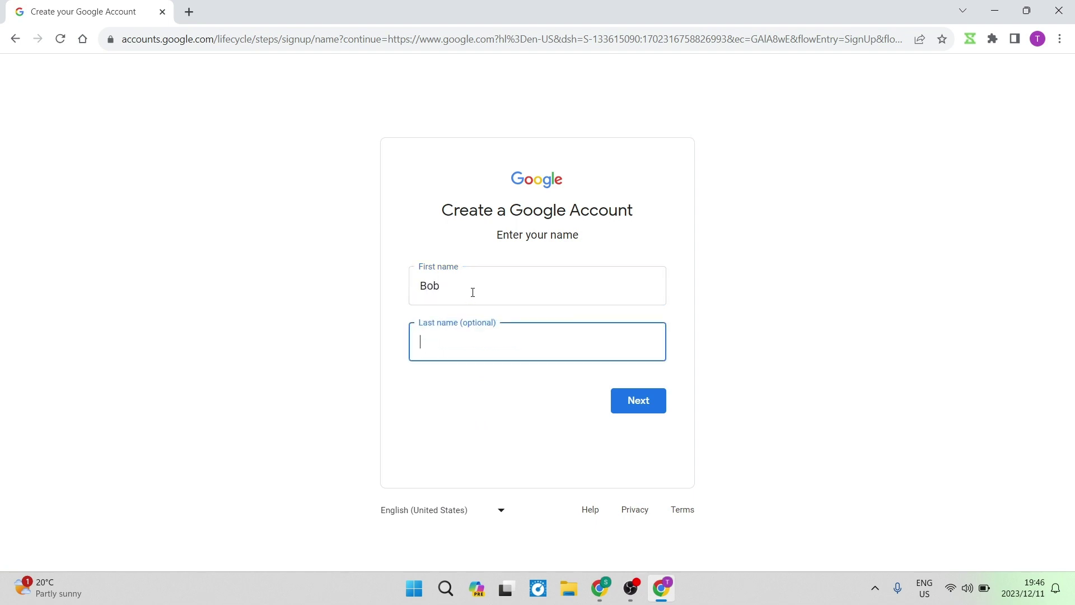
pyautogui.write('TheBuilder')
pyautogui.click(627, 394)
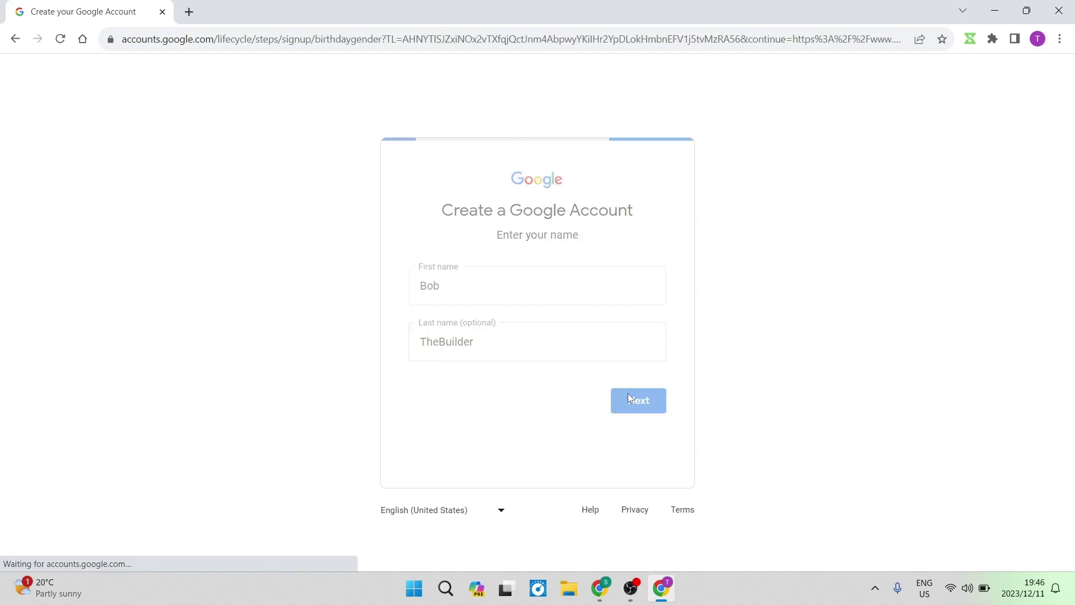
pyautogui.click(464, 287)
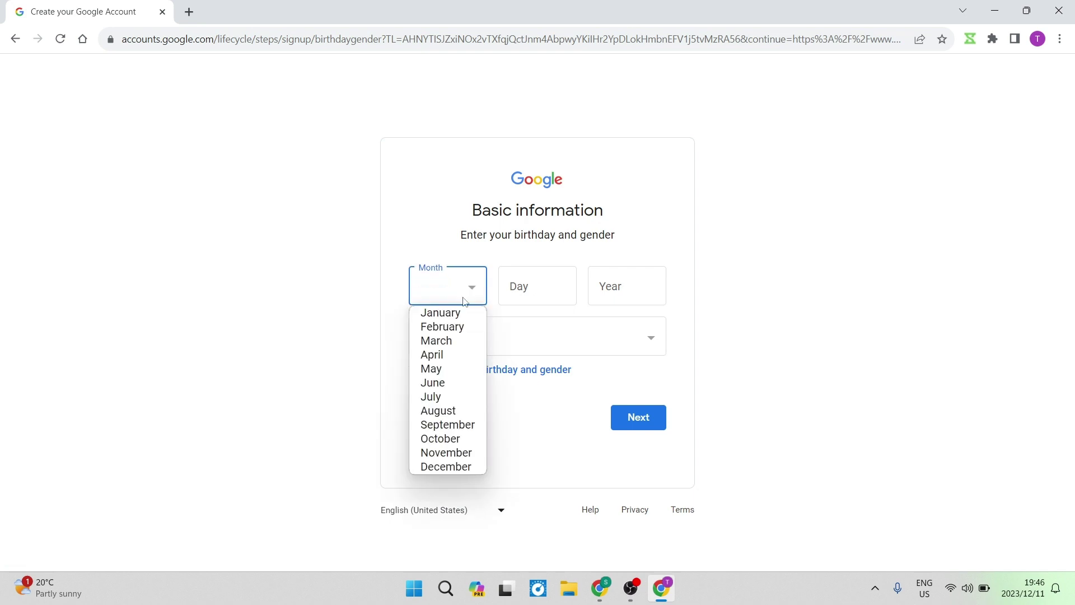
pyautogui.click(442, 396)
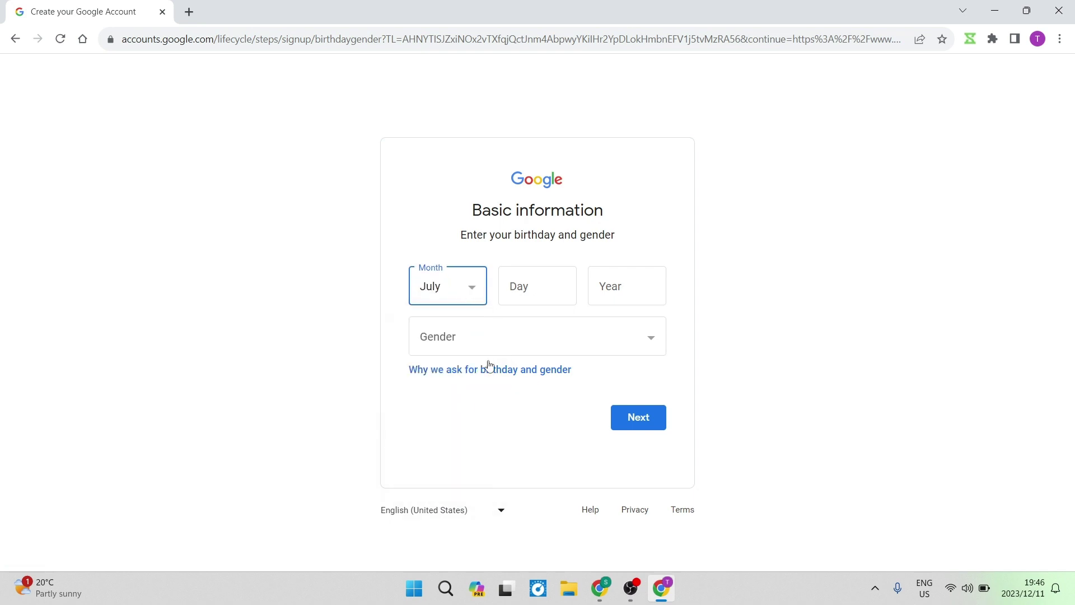
pyautogui.click(552, 284)
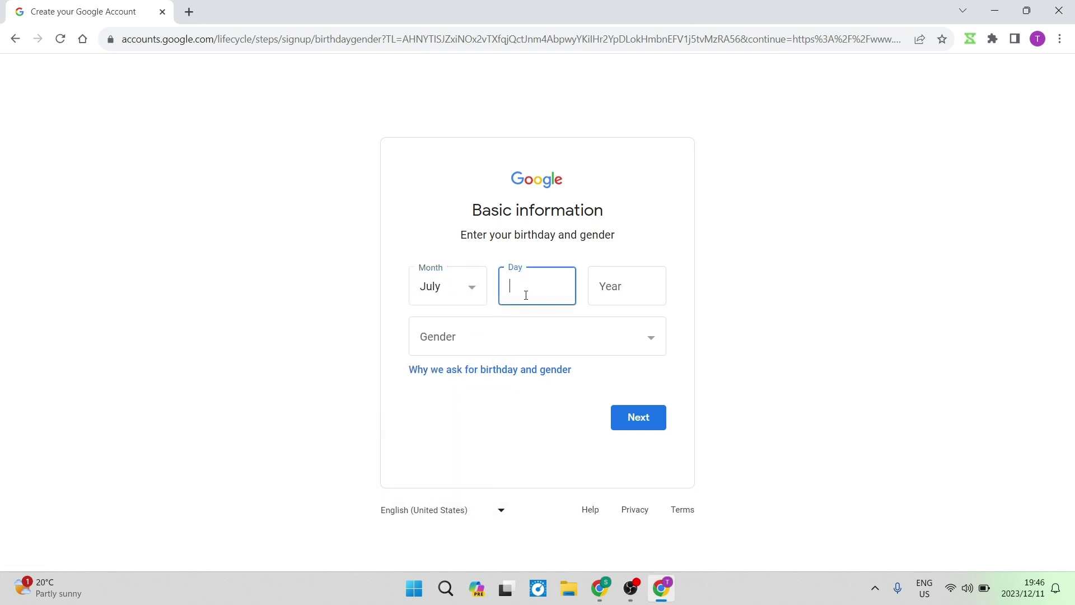
pyautogui.write('6')
pyautogui.click(614, 289)
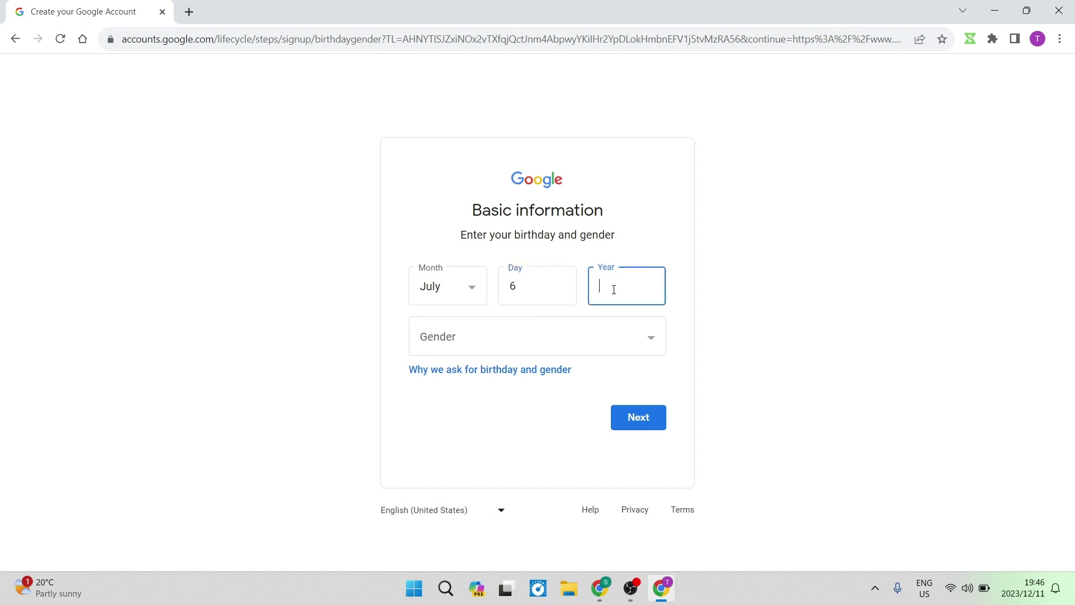
pyautogui.write('1998')
# Set the gender to Male and submit the birthday and gender details.
pyautogui.click(504, 337)
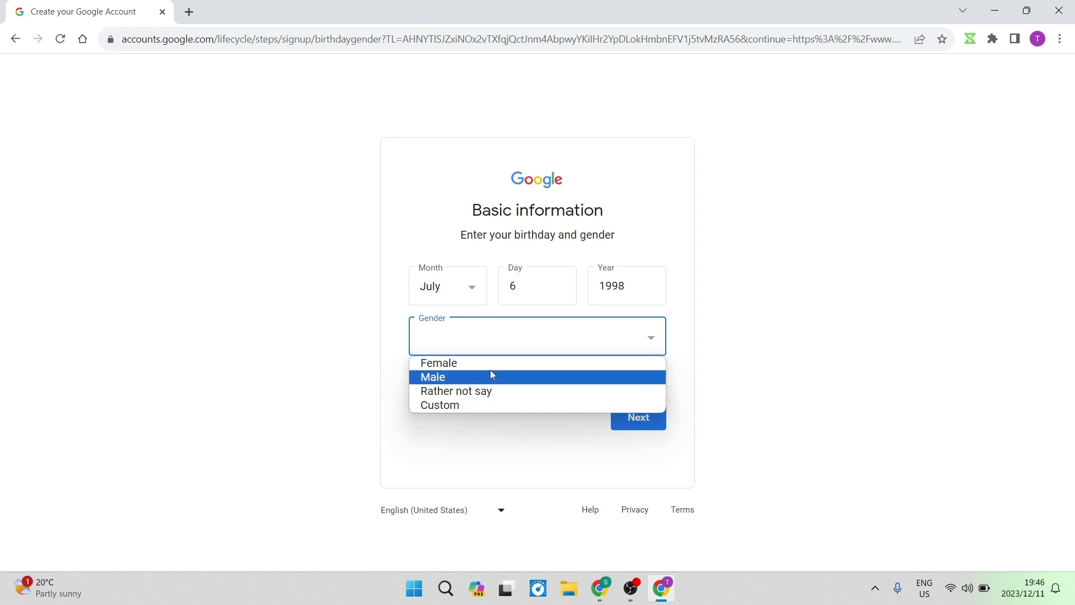
pyautogui.click(502, 407)
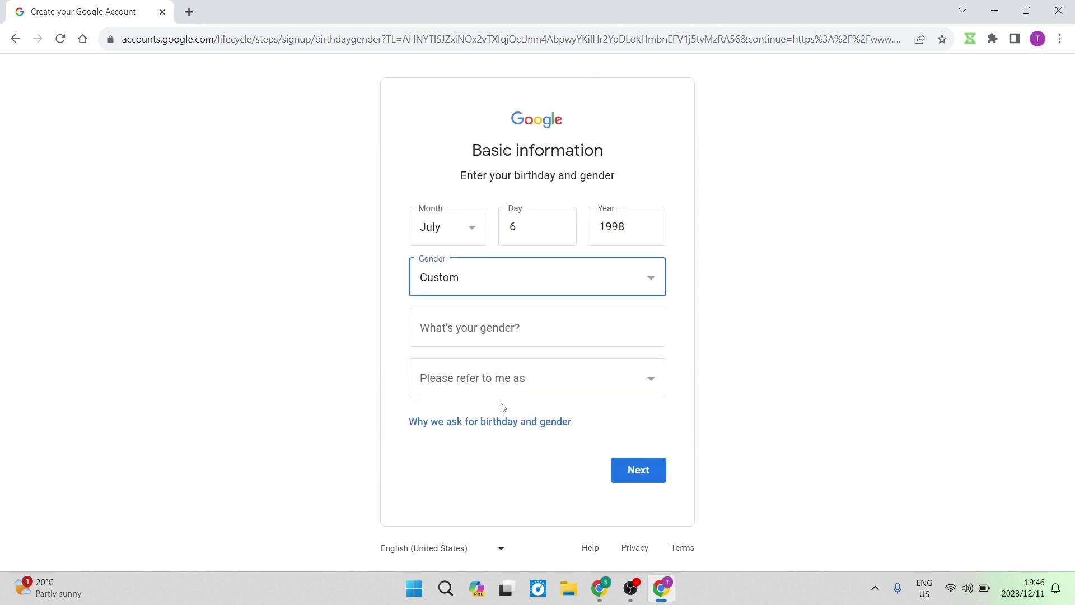
pyautogui.click(531, 328)
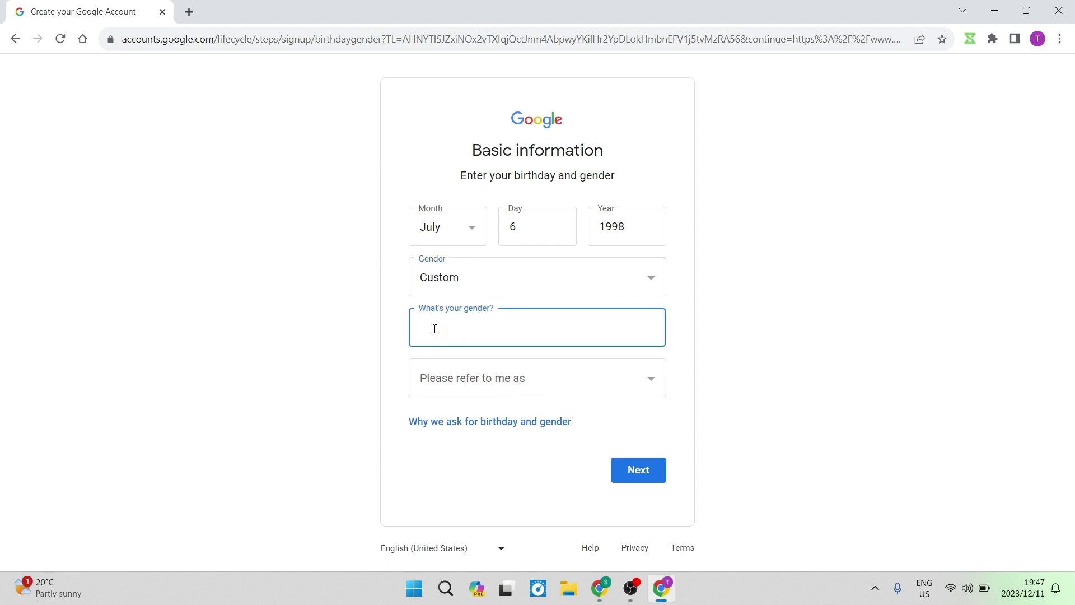
pyautogui.click(539, 381)
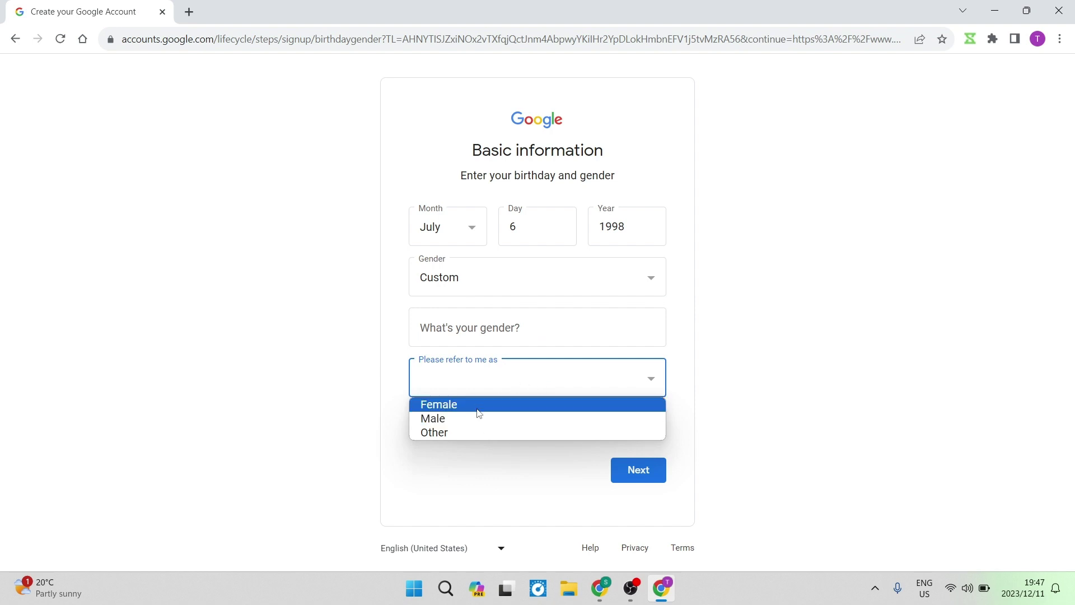
pyautogui.click(482, 288)
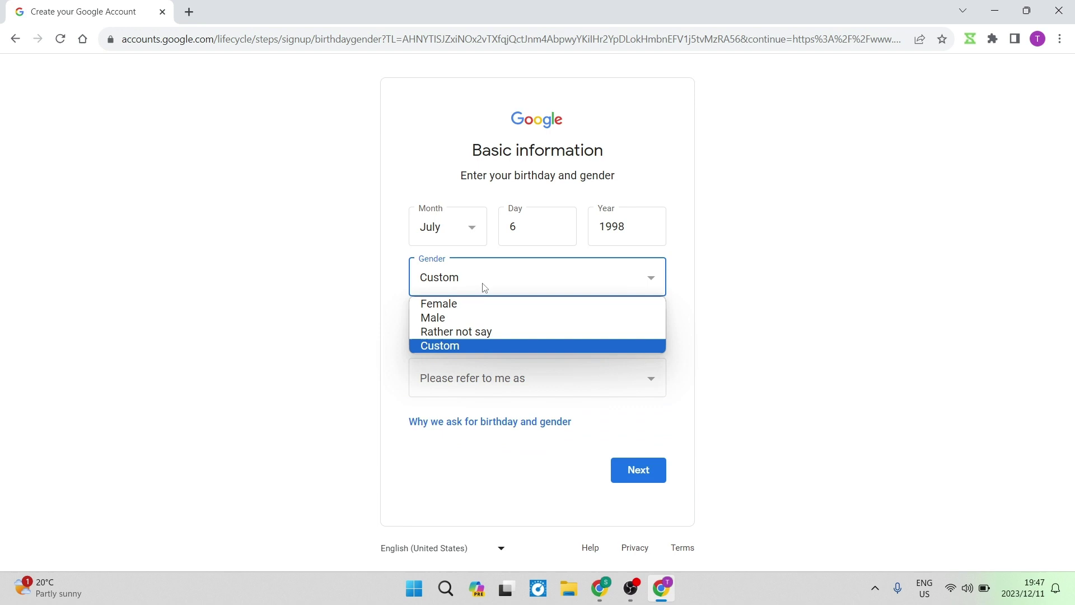
pyautogui.click(435, 317)
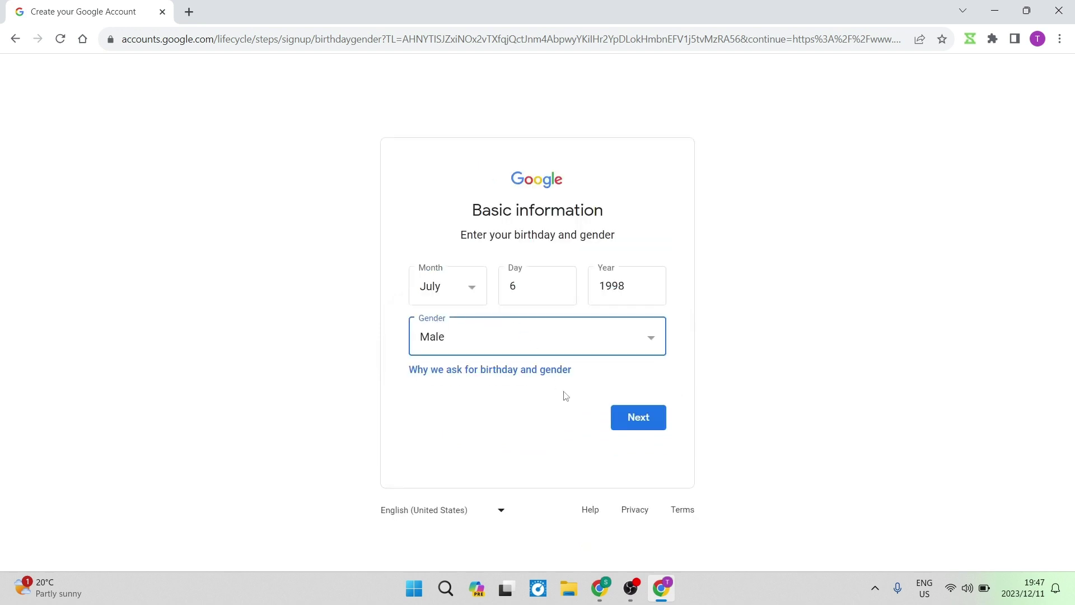
pyautogui.click(629, 413)
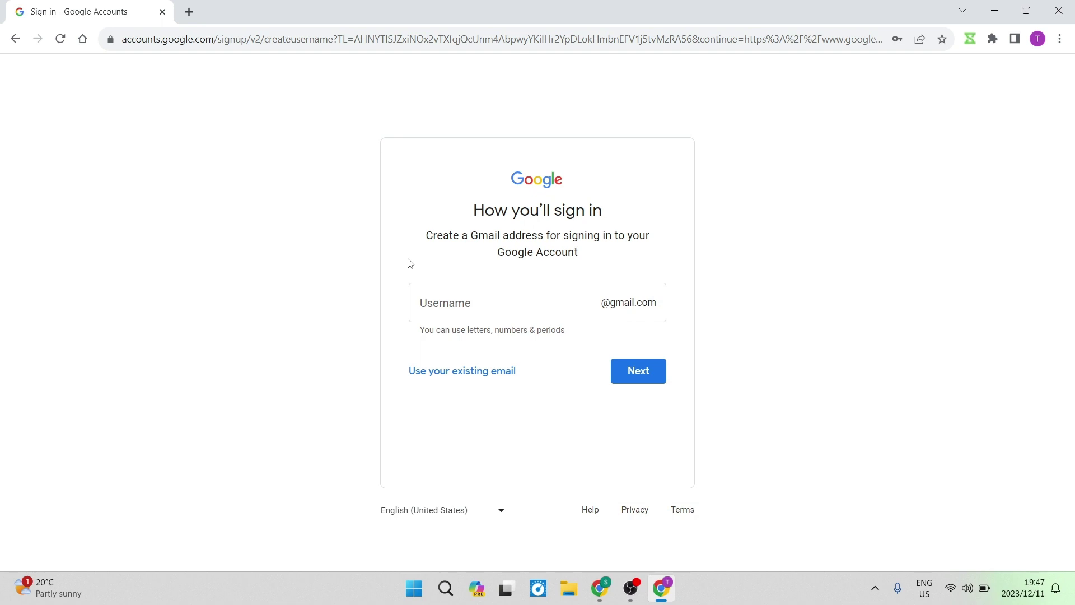
# Submit the desired Gmail username, then return to the field after it is rejected as not allowed.
pyautogui.click(493, 304)
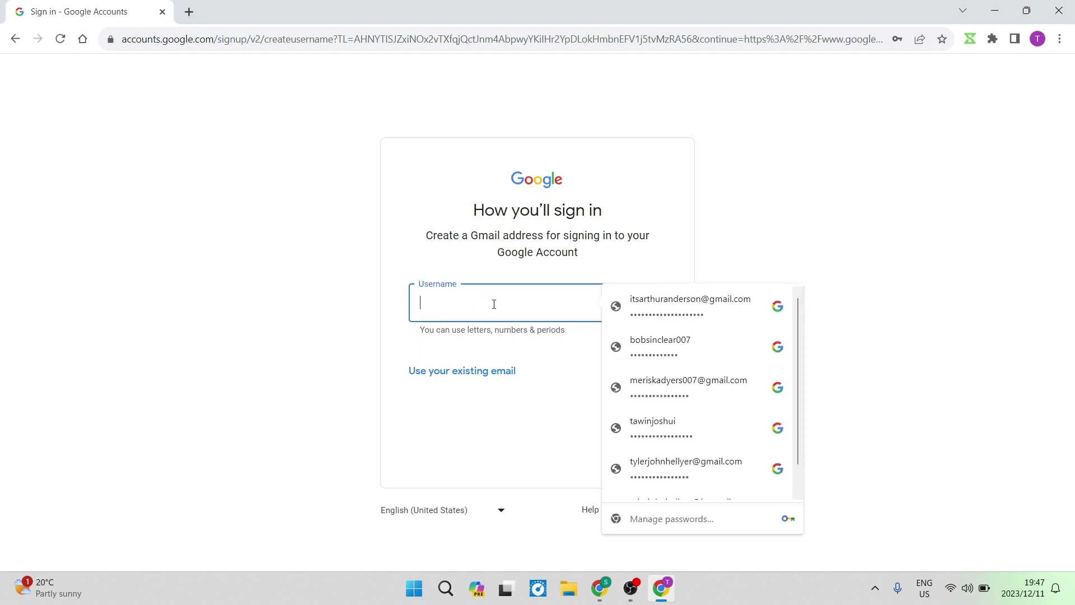
pyautogui.write('bo')
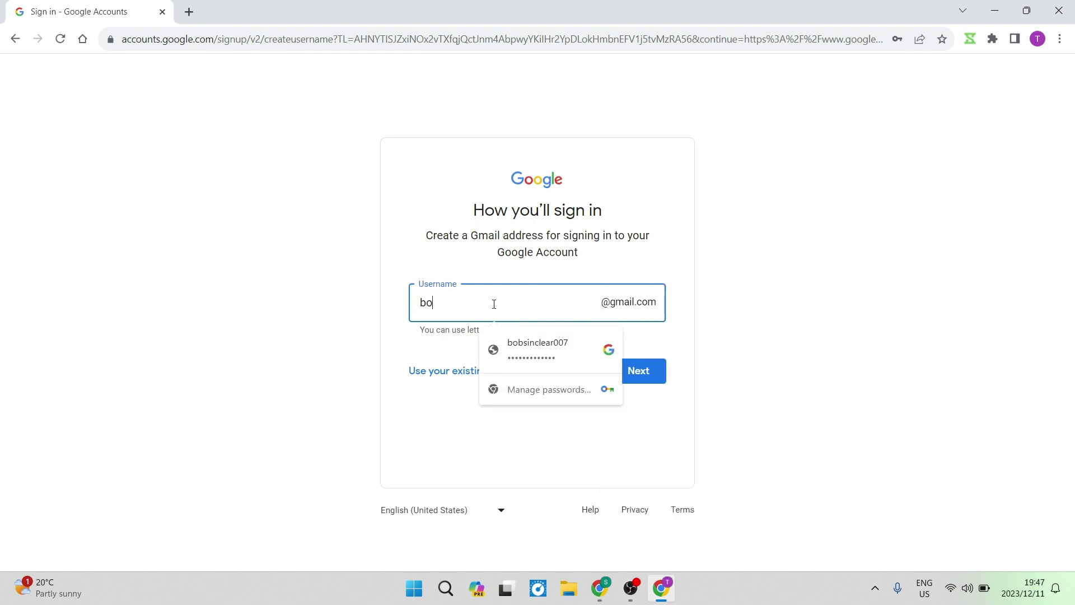
pyautogui.write('bthebuilder')
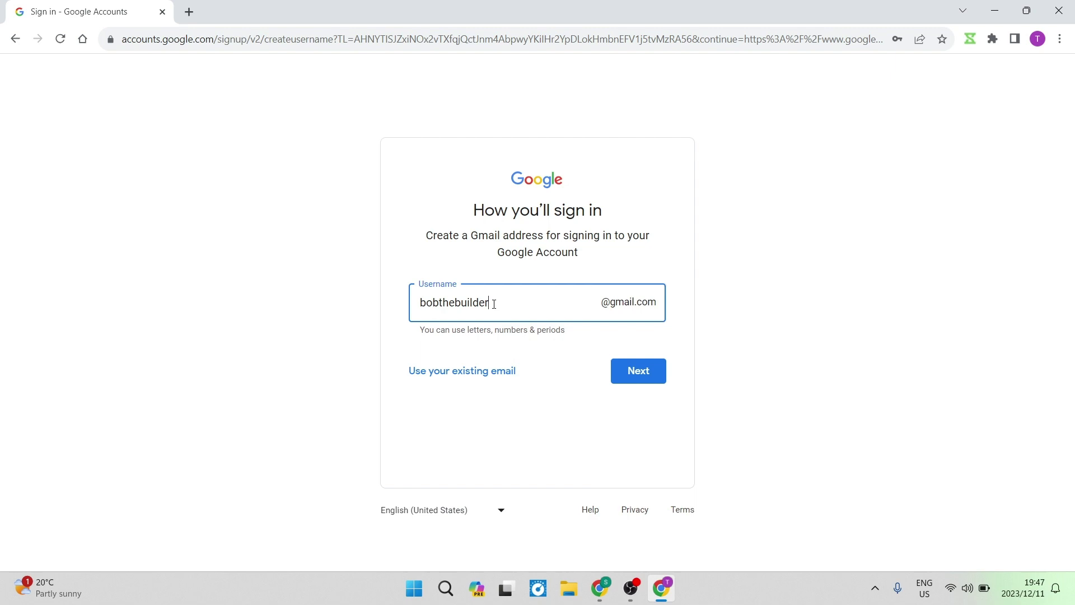
pyautogui.click(633, 370)
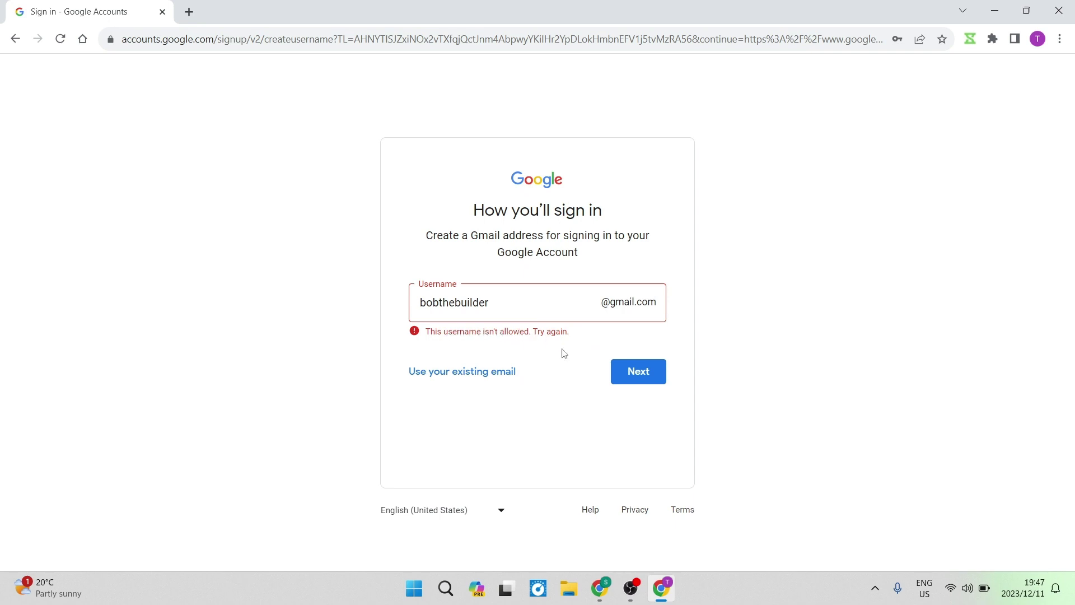
pyautogui.click(519, 297)
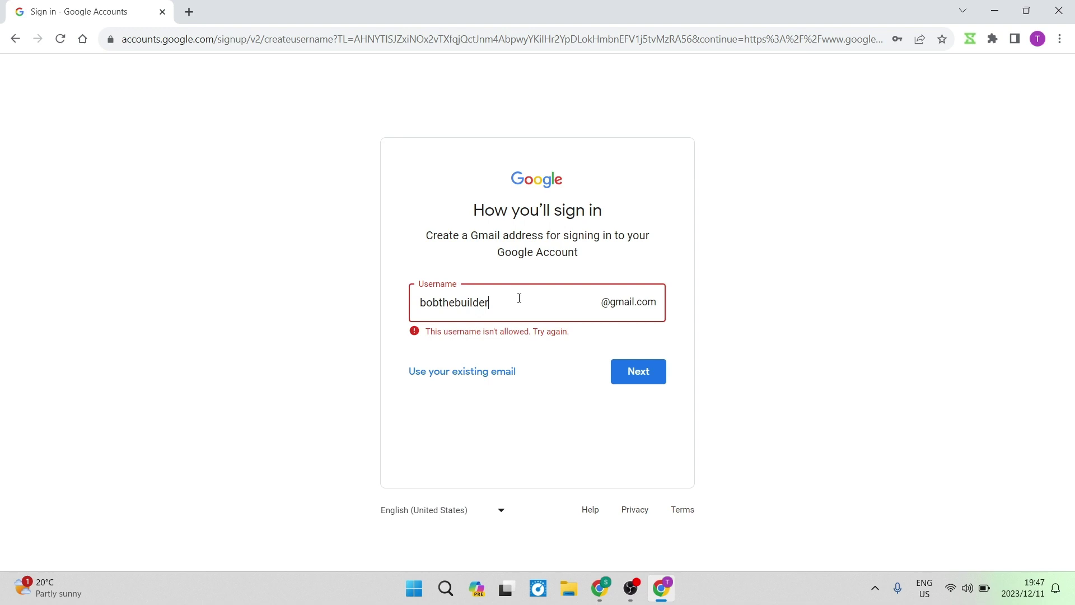
# Submit the revised username, then enter and confirm the new account password.
pyautogui.click(629, 363)
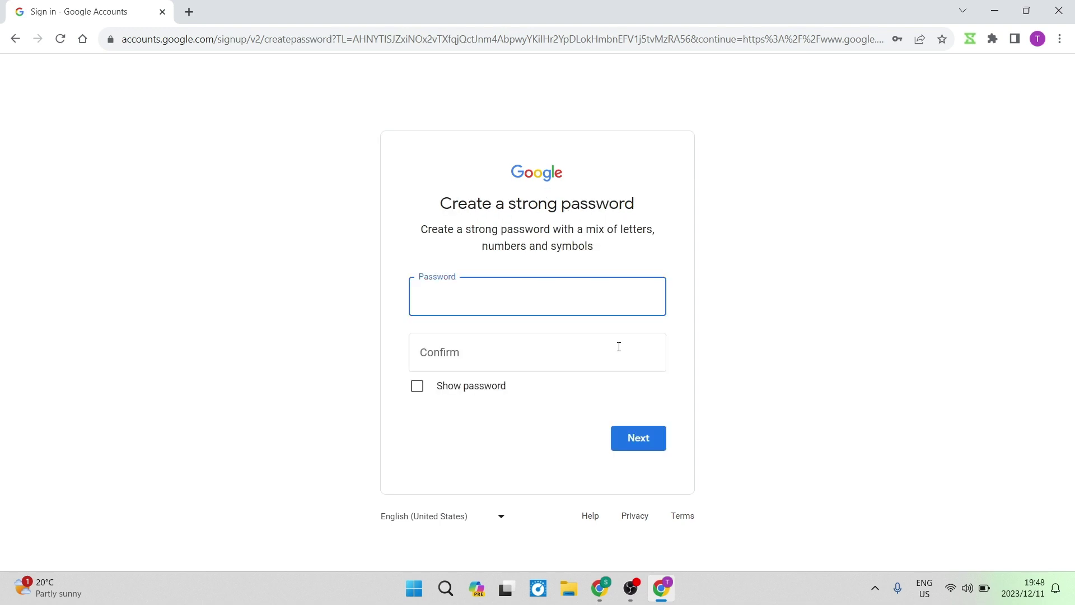
pyautogui.click(569, 297)
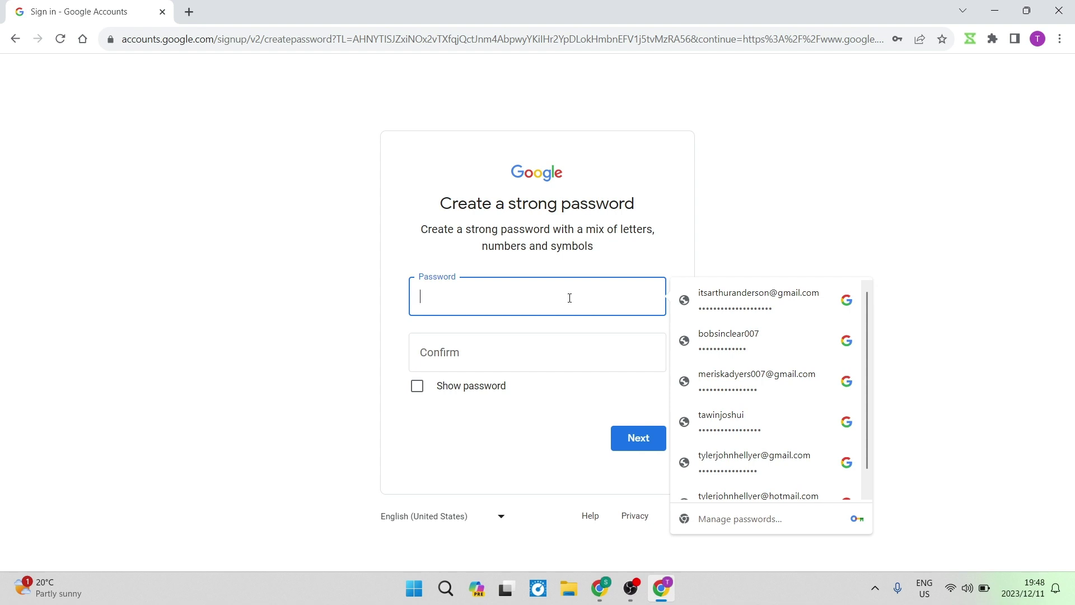
pyautogui.click(541, 355)
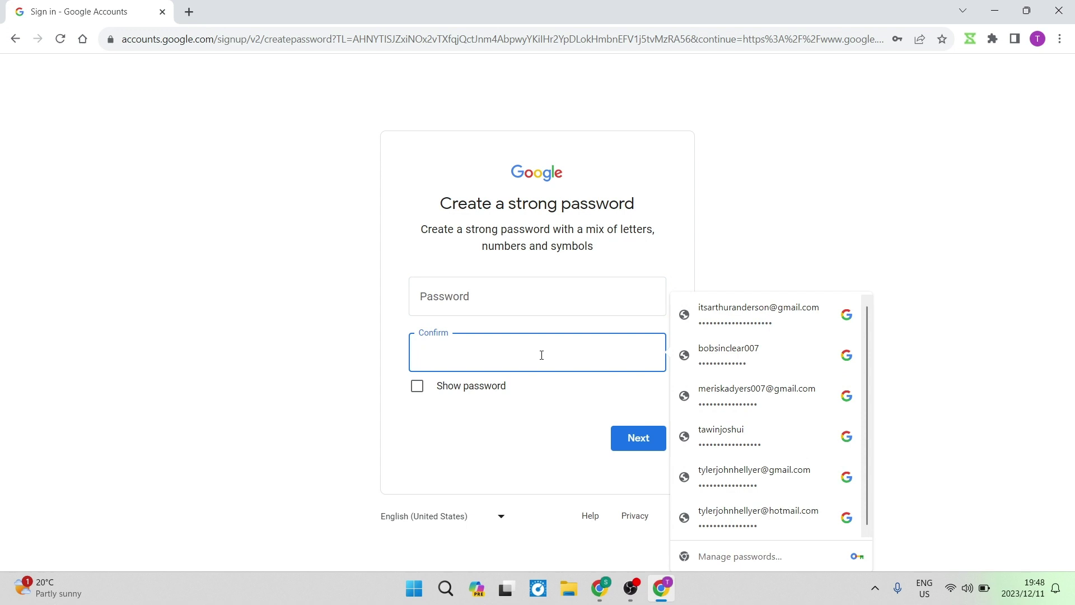
pyautogui.click(626, 445)
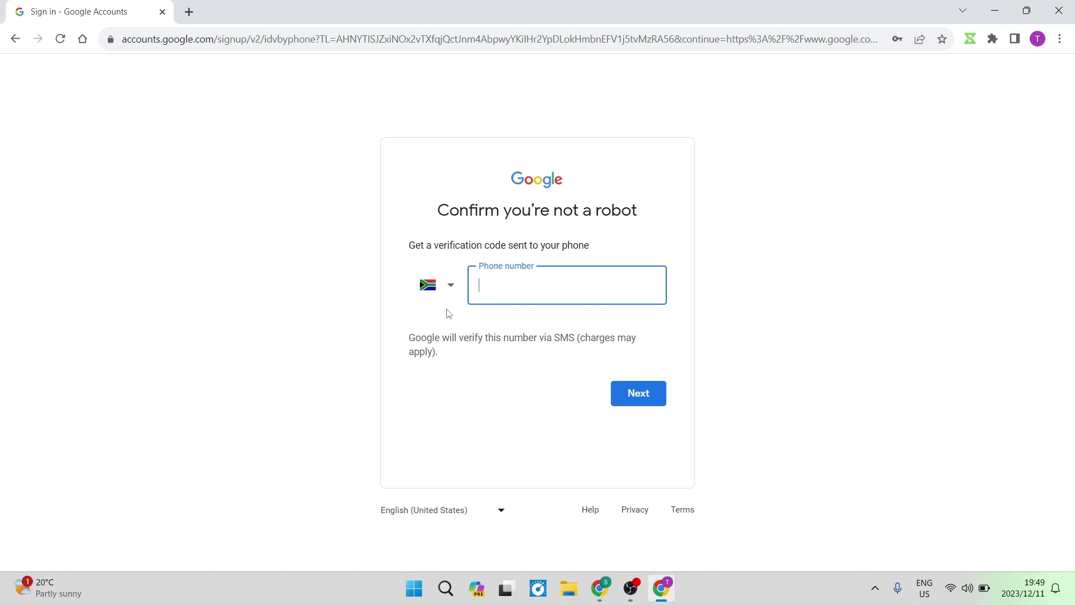
# Keep South Africa as the calling code and begin entering the verification phone number.
pyautogui.click(452, 288)
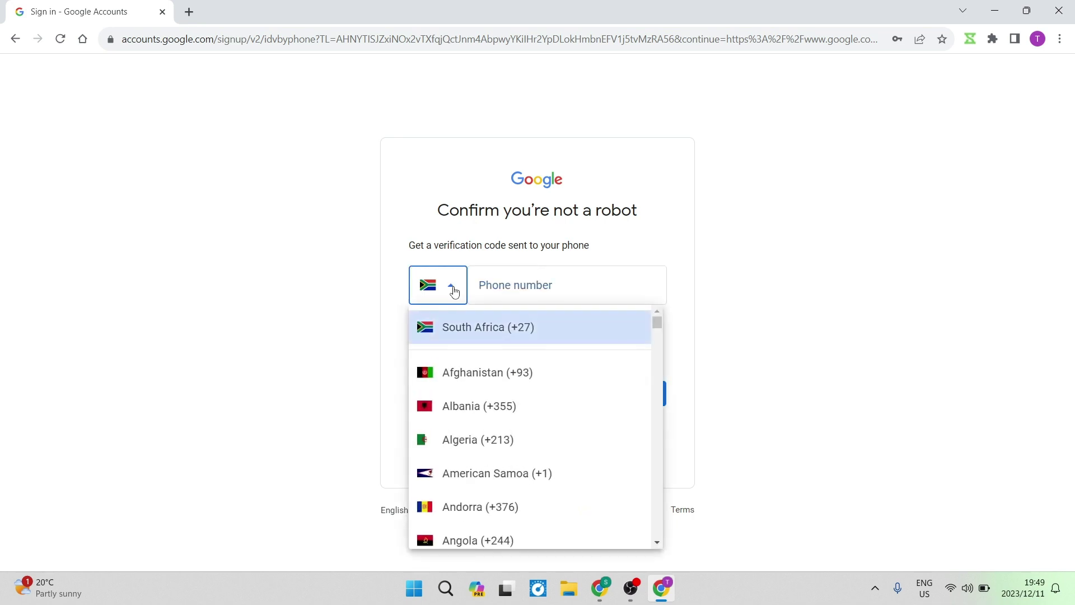
pyautogui.click(451, 286)
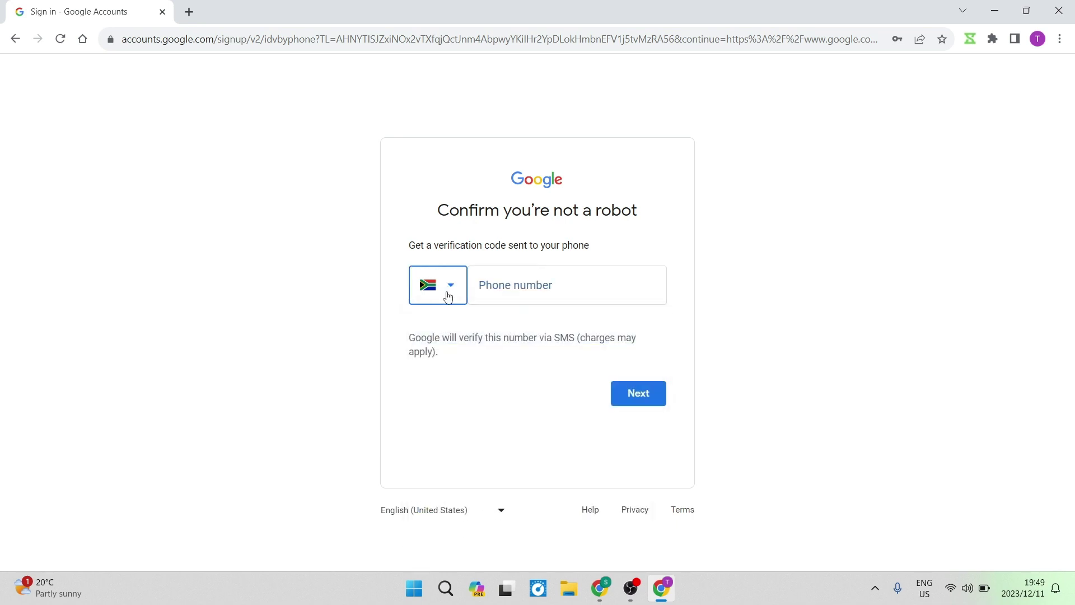
pyautogui.click(597, 281)
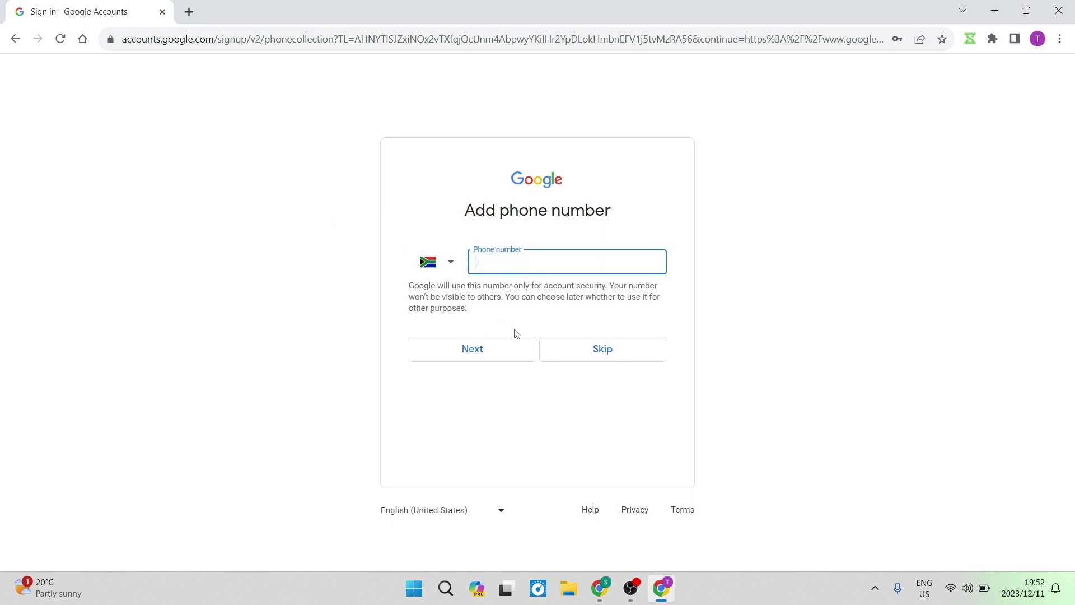
pyautogui.click(562, 343)
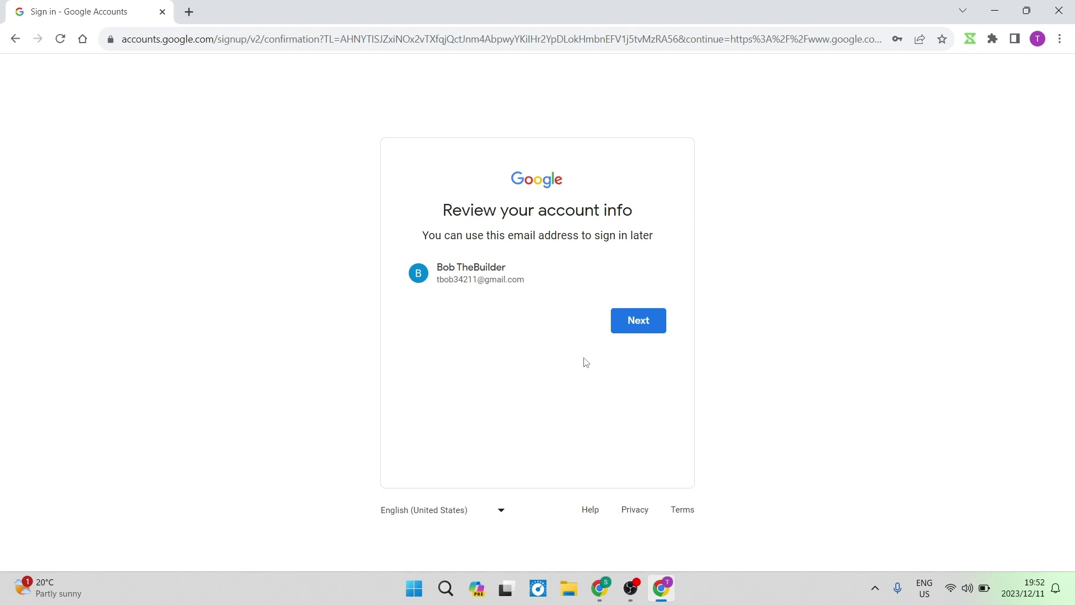
pyautogui.moveTo(570, 266); pyautogui.dragTo(419, 263)
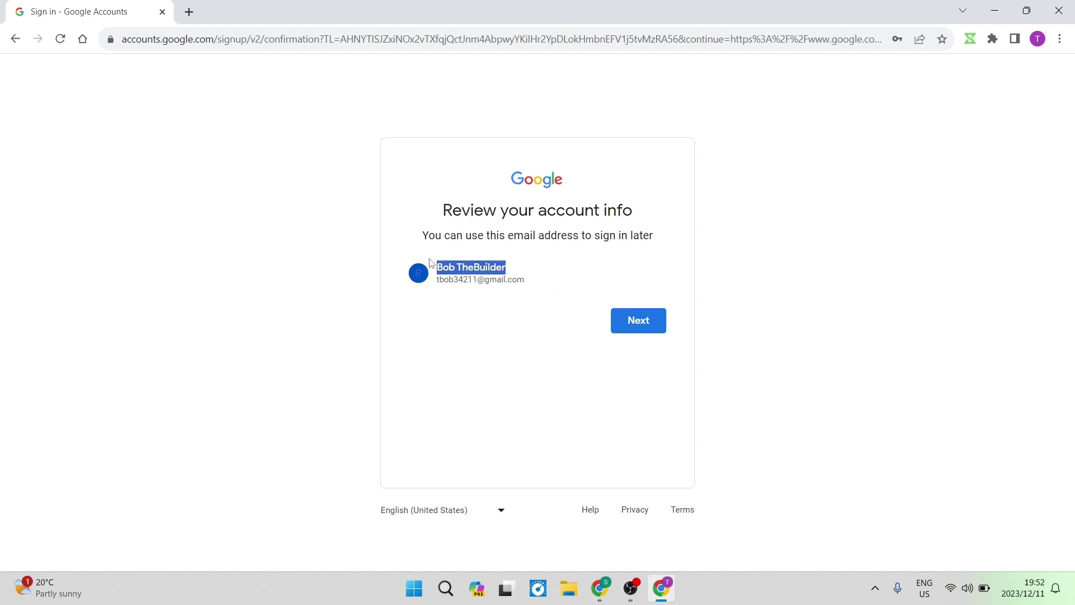
pyautogui.click(492, 314)
pyautogui.moveTo(526, 286); pyautogui.dragTo(438, 288)
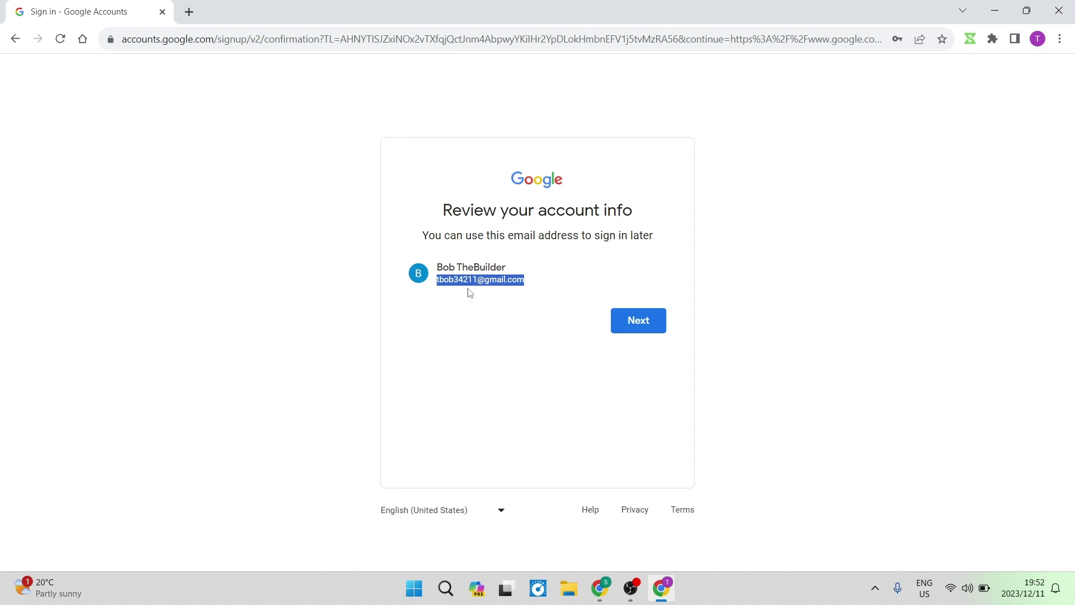
# Confirm the account details and accept Privacy and Terms, keeping the default More options settings.
pyautogui.click(637, 332)
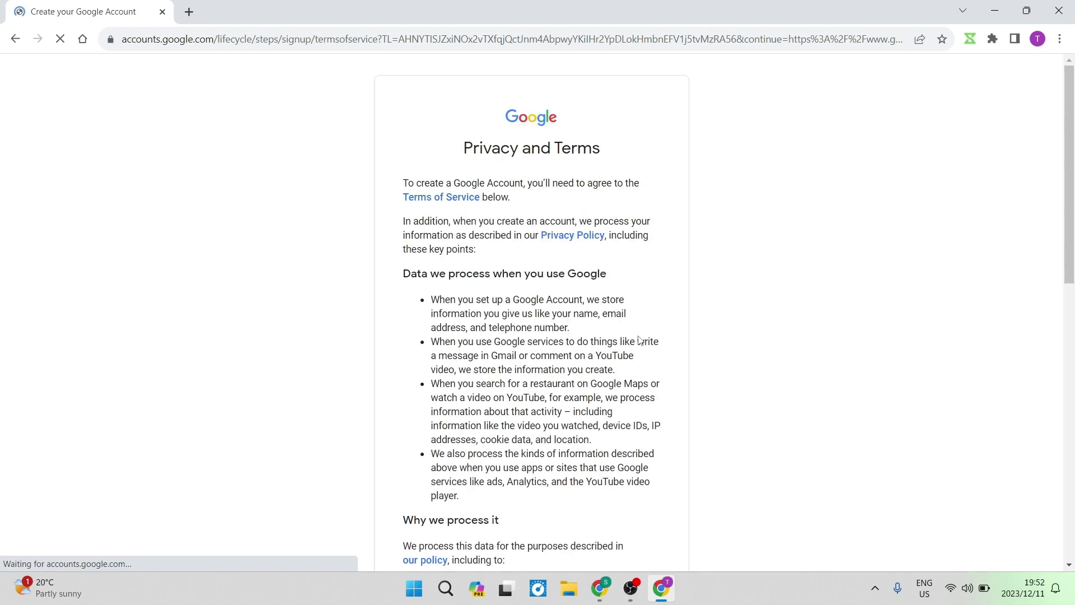
pyautogui.scroll(-10, 525, 171)
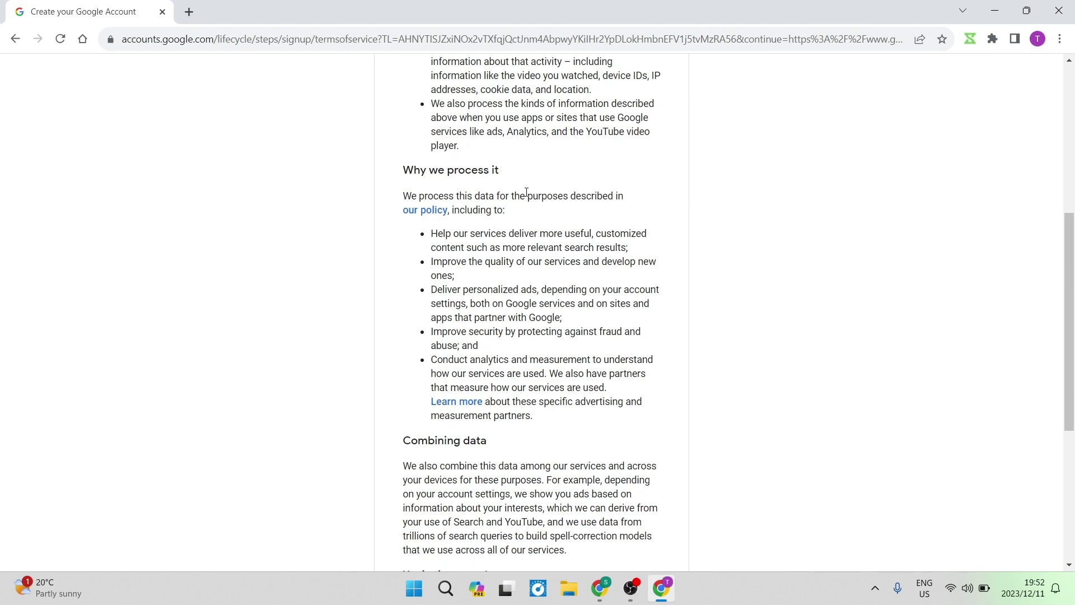
pyautogui.click(426, 414)
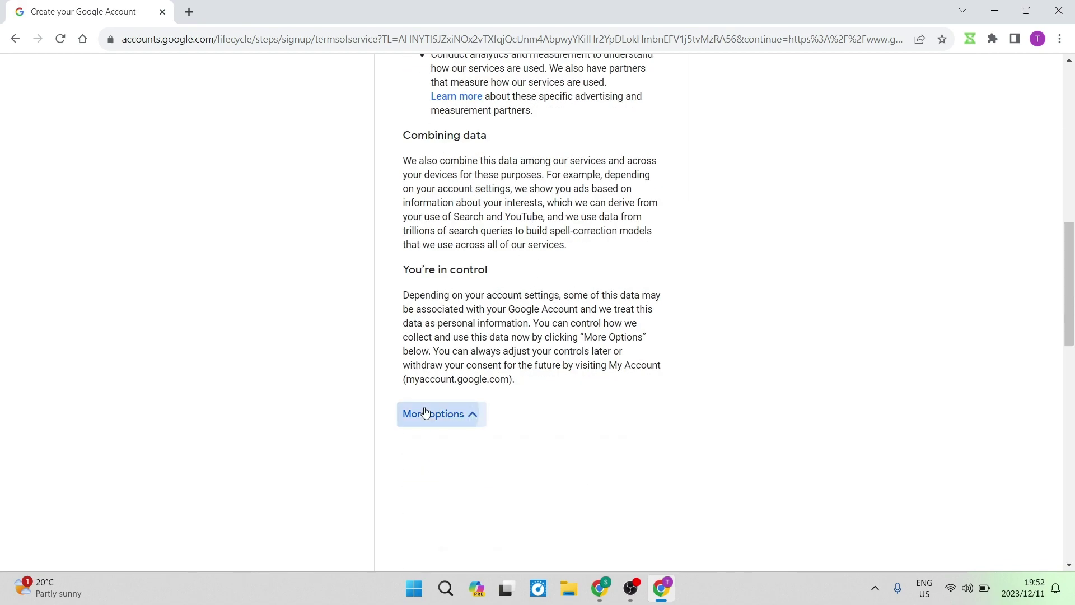
pyautogui.scroll(-5, 497, 351)
pyautogui.scroll(-5, 497, 351)
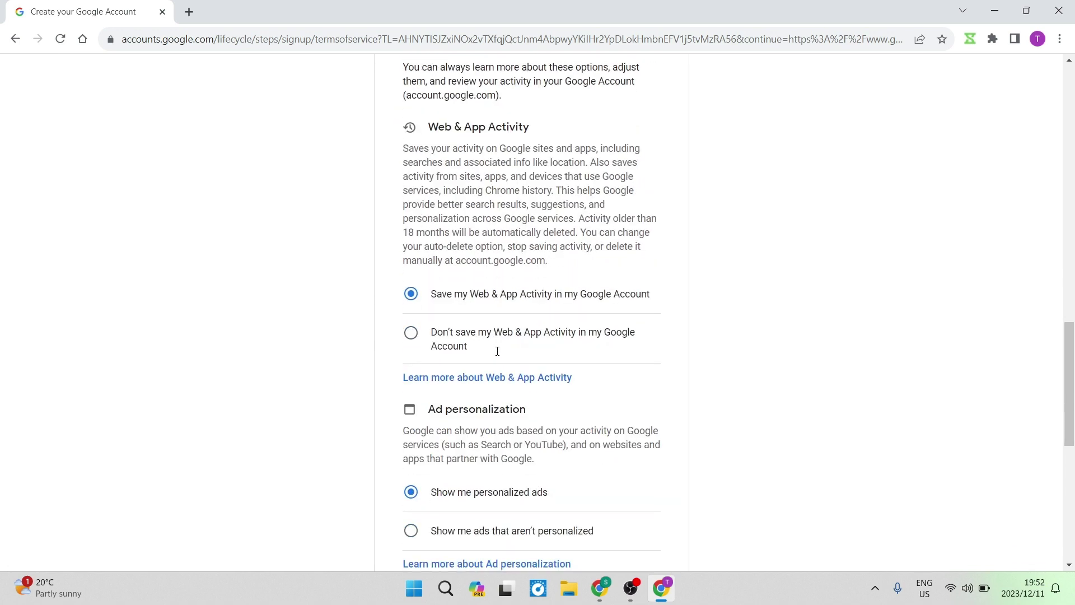
pyautogui.scroll(1, 492, 260)
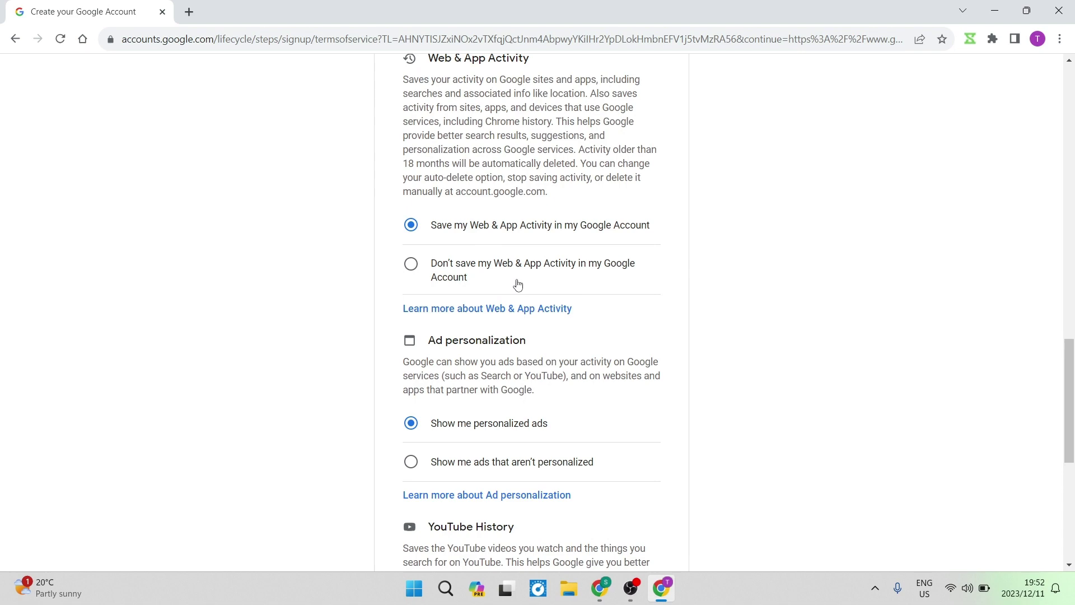
pyautogui.scroll(-2, 518, 283)
pyautogui.scroll(-1, 521, 284)
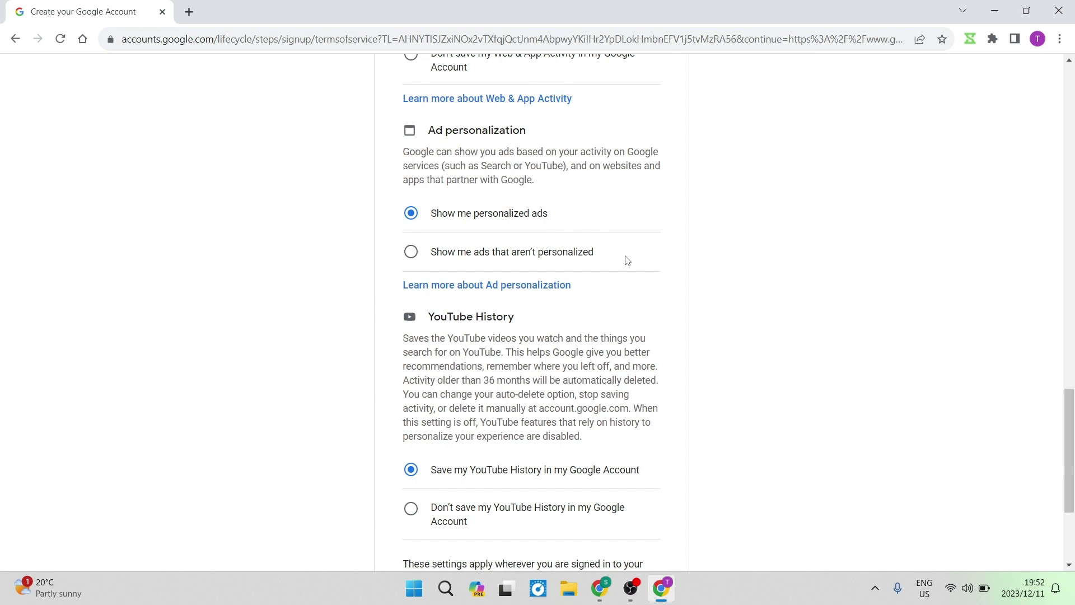
pyautogui.scroll(-3, 627, 260)
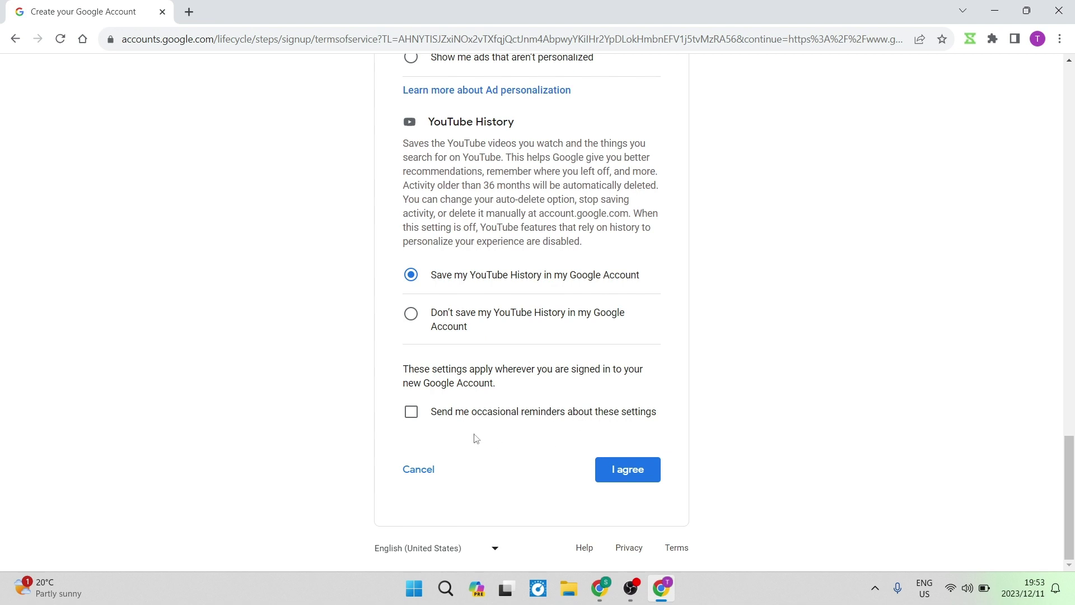
pyautogui.click(608, 477)
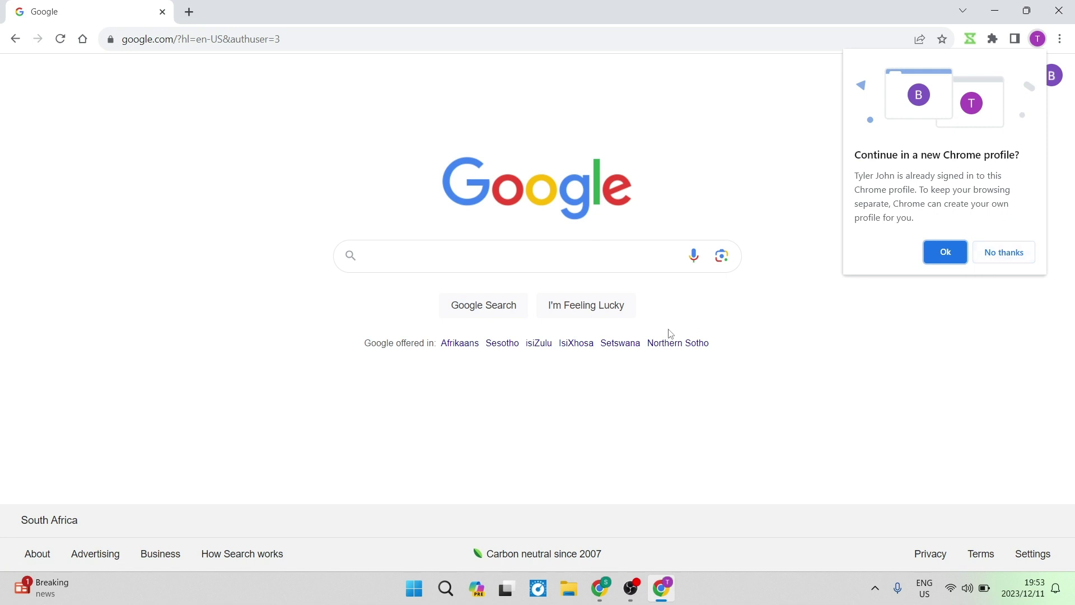
# Continue in a new Chrome profile and decline turning on sync.
pyautogui.click(951, 255)
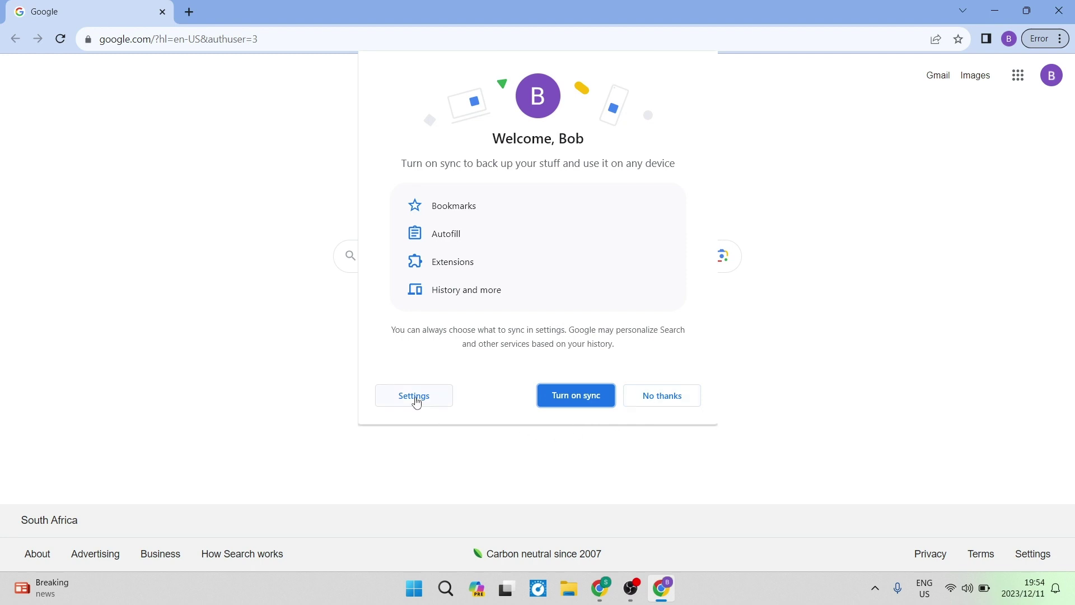
pyautogui.click(679, 400)
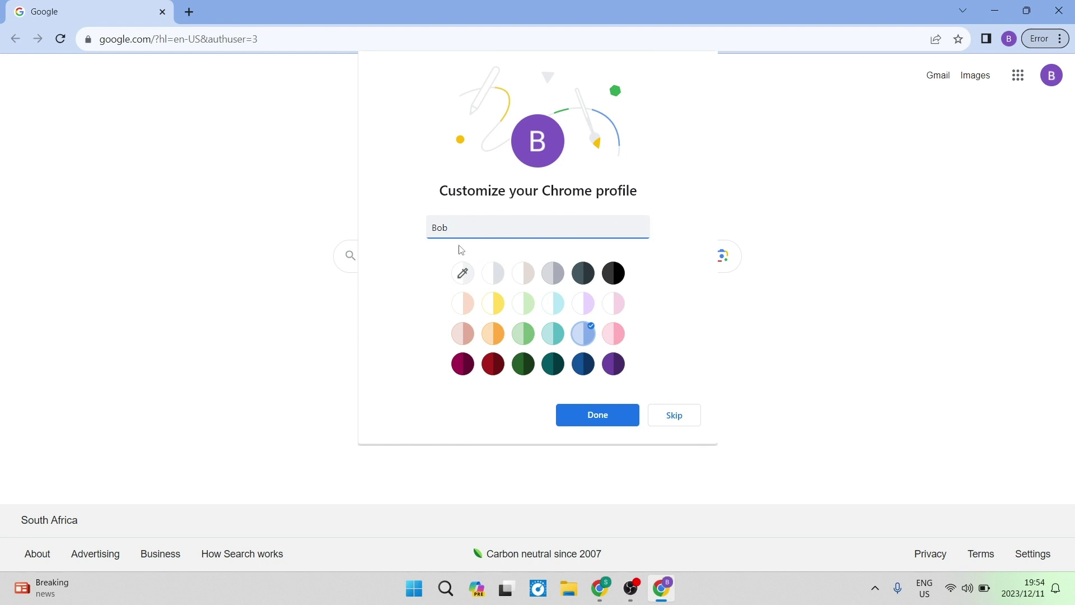
# Preview the profile colour swatches, settle on Light blue, and finish customizing the profile.
pyautogui.click(499, 272)
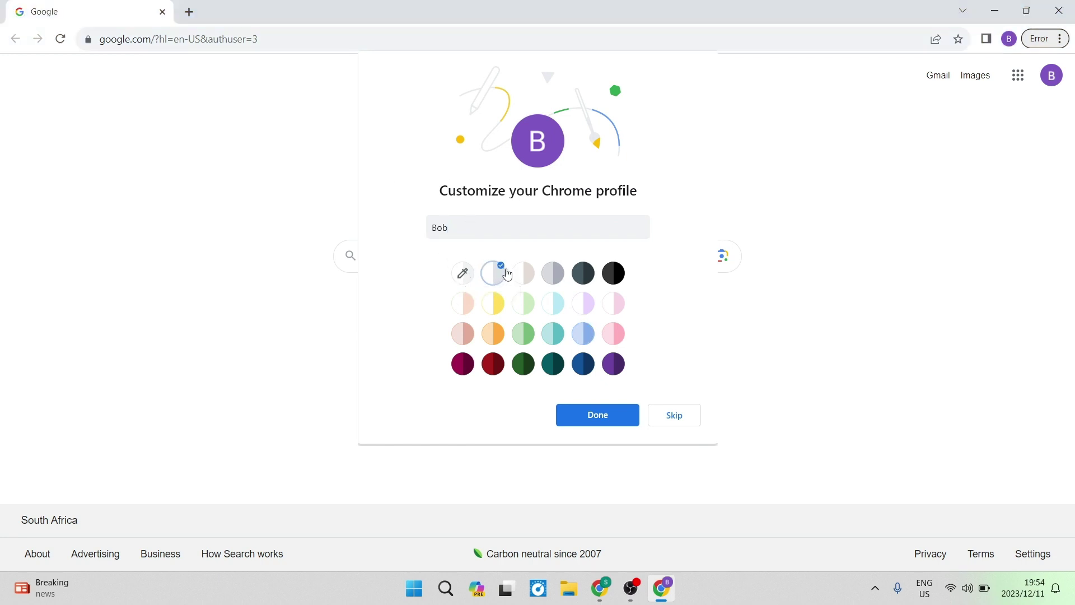
pyautogui.click(534, 275)
pyautogui.click(552, 273)
pyautogui.click(582, 274)
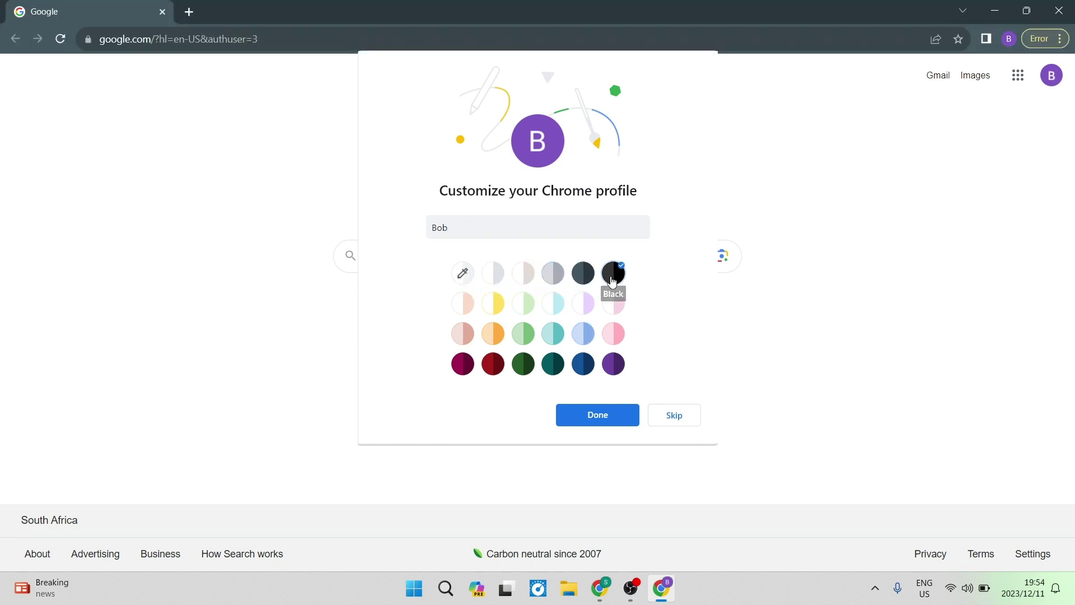
pyautogui.click(613, 273)
pyautogui.click(462, 302)
pyautogui.click(493, 303)
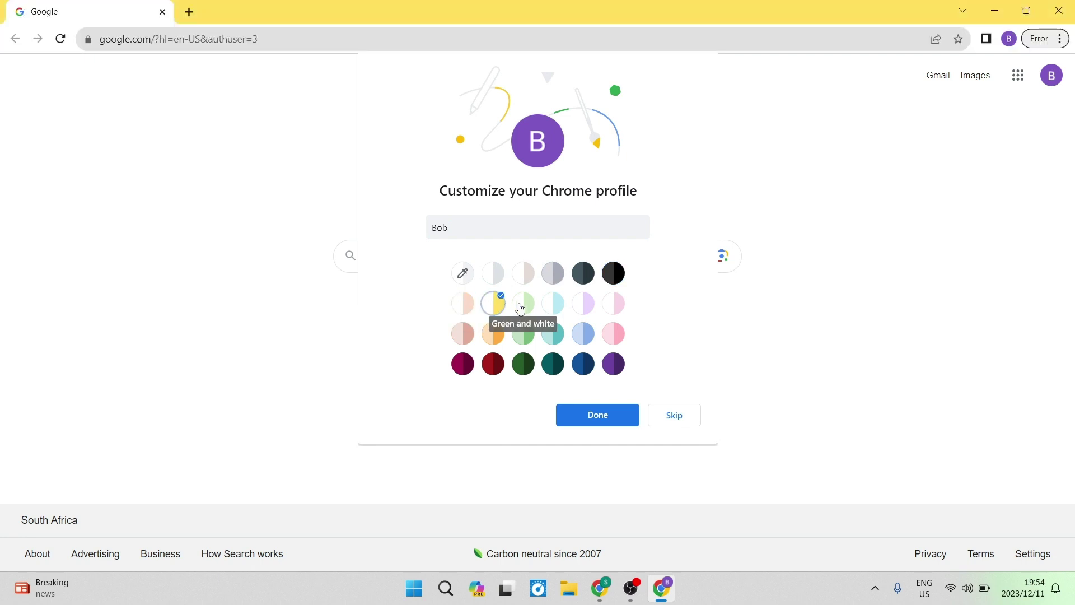
pyautogui.click(523, 303)
pyautogui.click(553, 307)
pyautogui.click(582, 304)
pyautogui.click(615, 304)
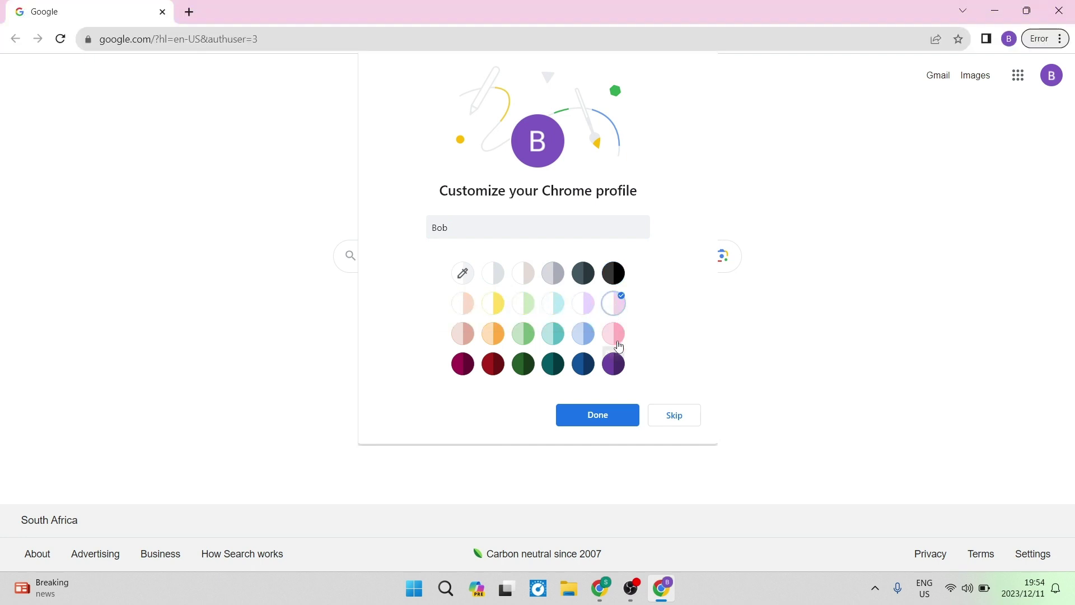
pyautogui.click(615, 337)
pyautogui.click(583, 343)
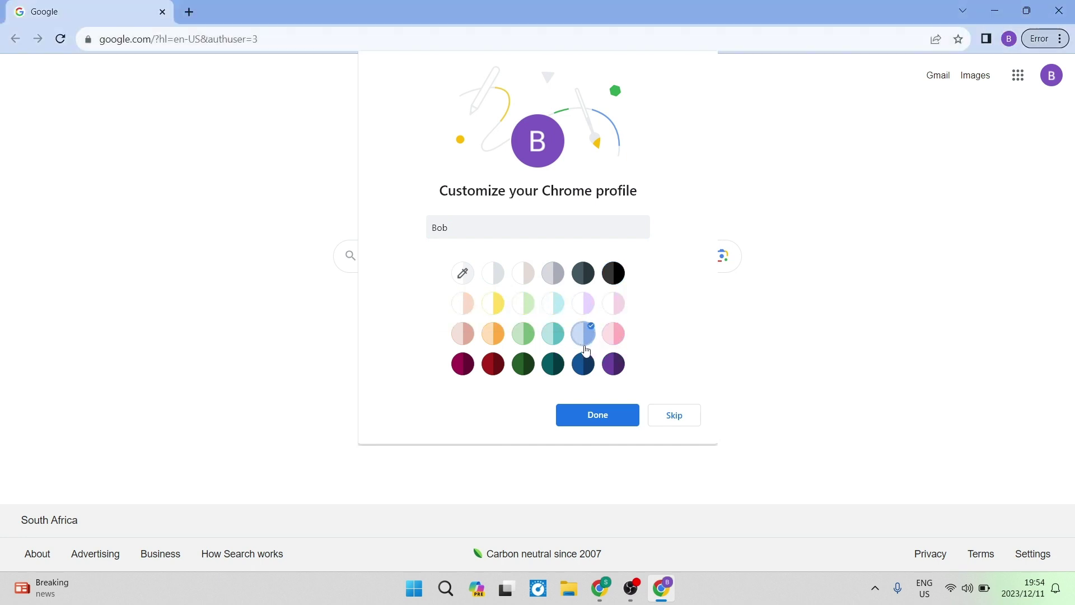
pyautogui.click(616, 420)
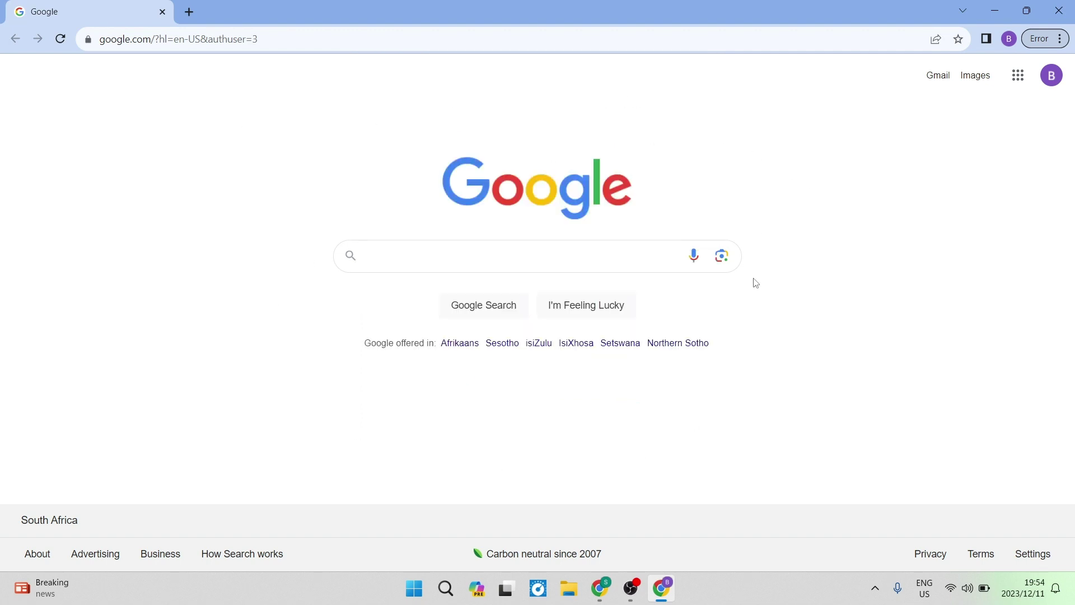